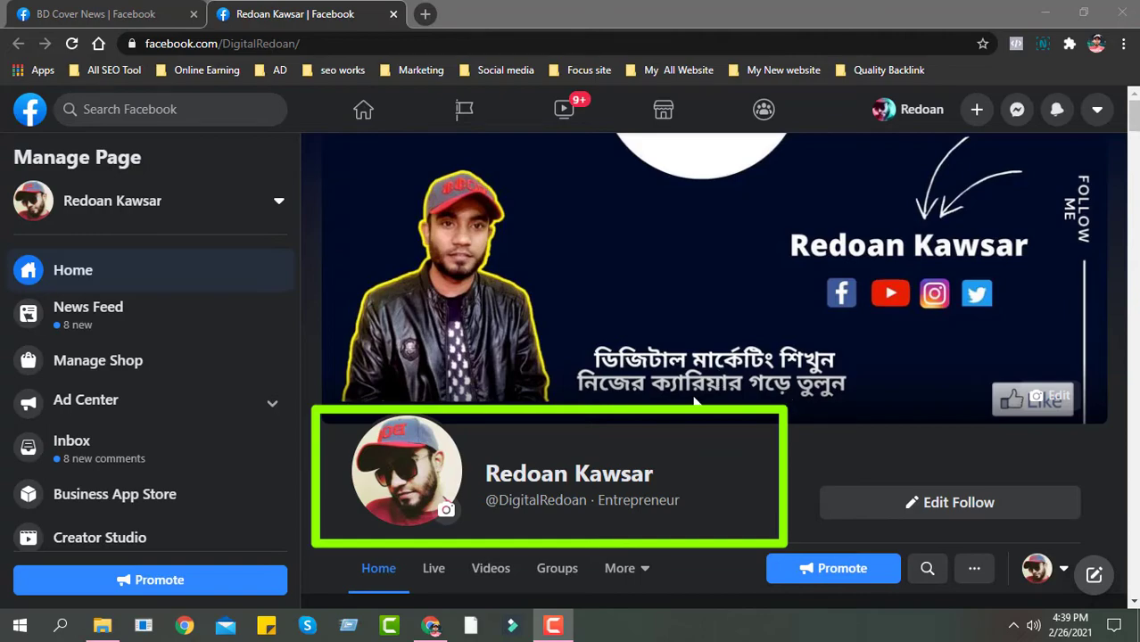
Step: Examine the personal page's About section, including its description and like and follower counts
scroll(644, 421, down, 7)
scroll(644, 421, down, 10)
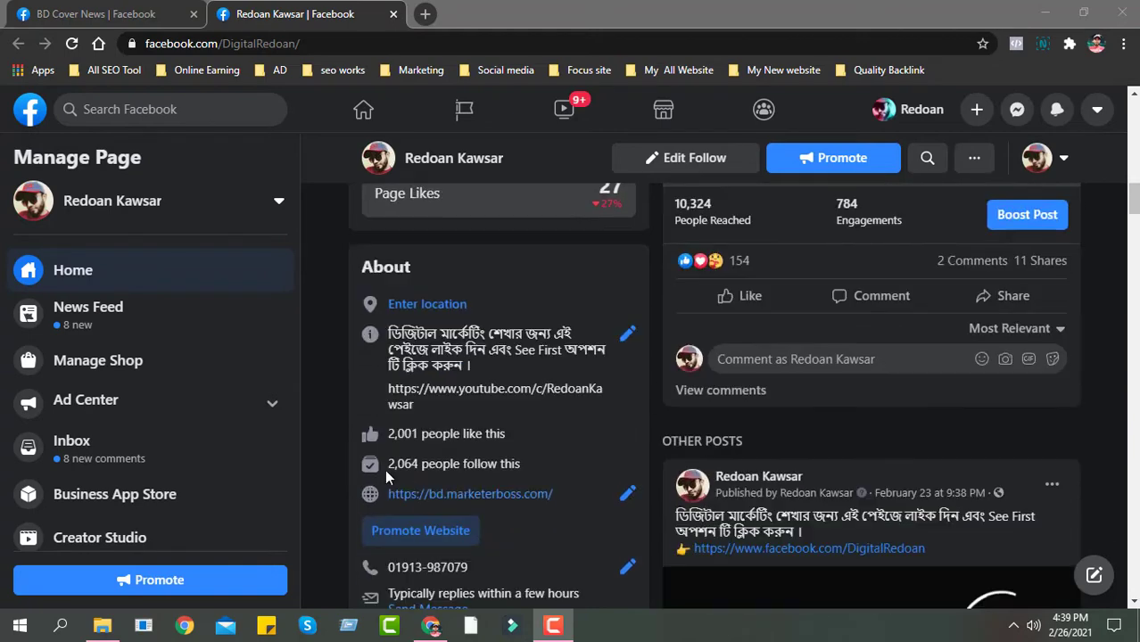
double_click(393, 464)
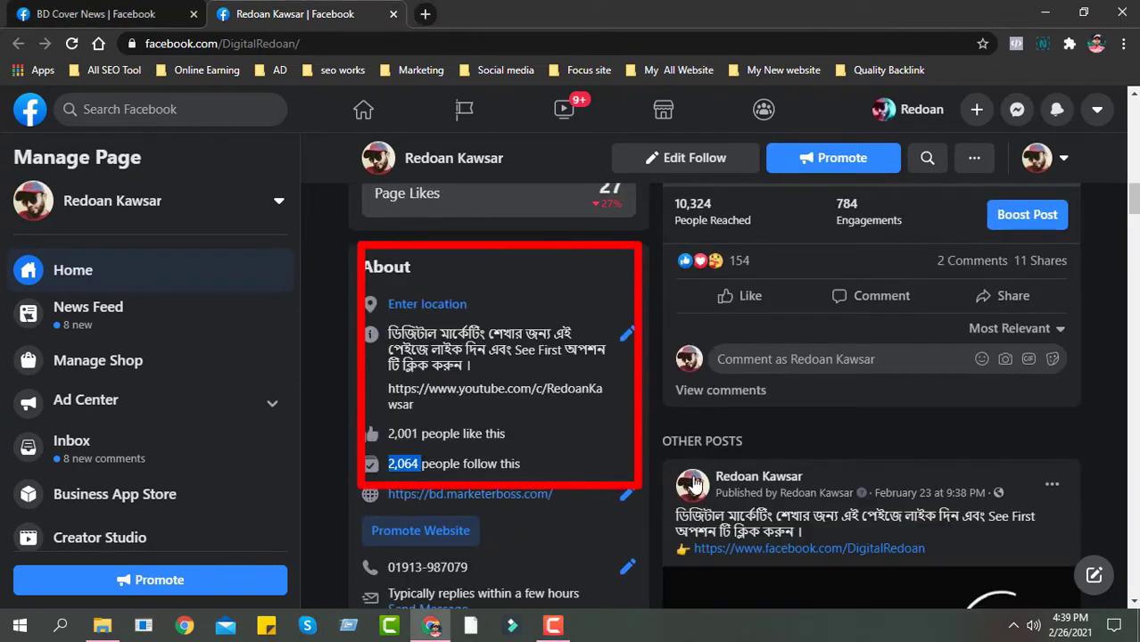
scroll(527, 494, up, 5)
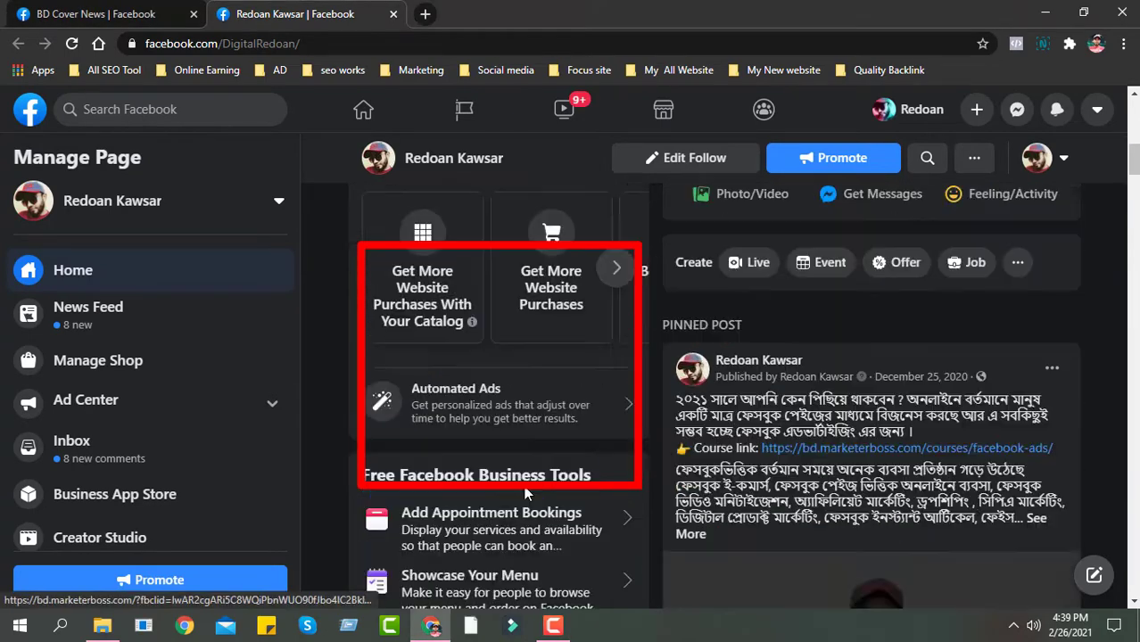
scroll(526, 494, up, 10)
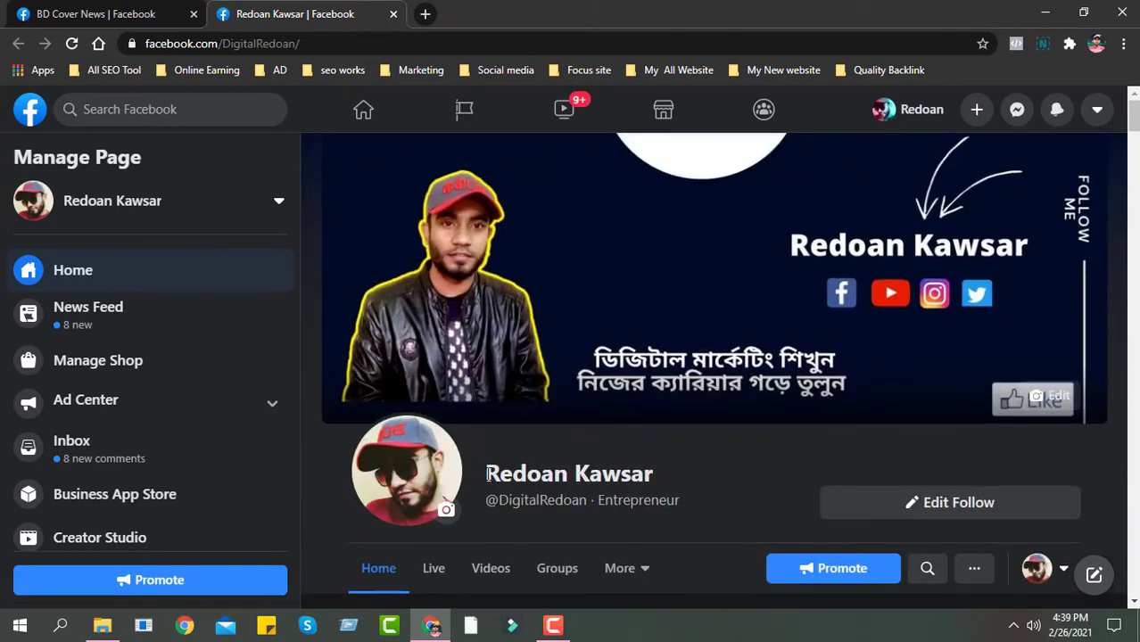
drag(488, 474, 665, 476)
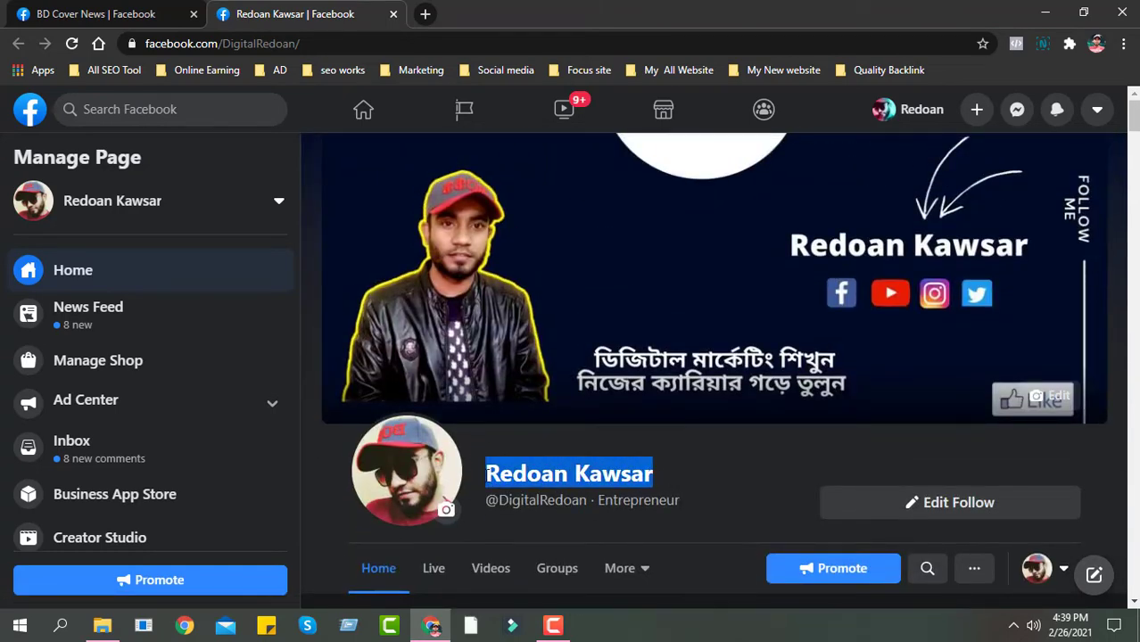
click(486, 475)
drag(589, 501, 498, 500)
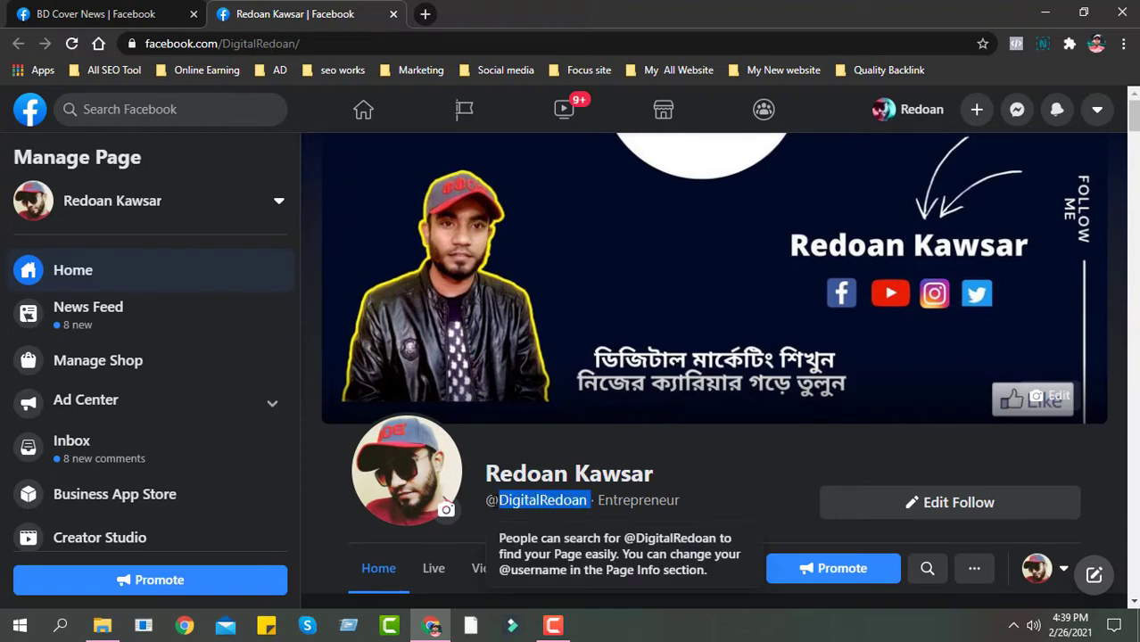
click(697, 483)
drag(588, 500, 497, 500)
click(714, 486)
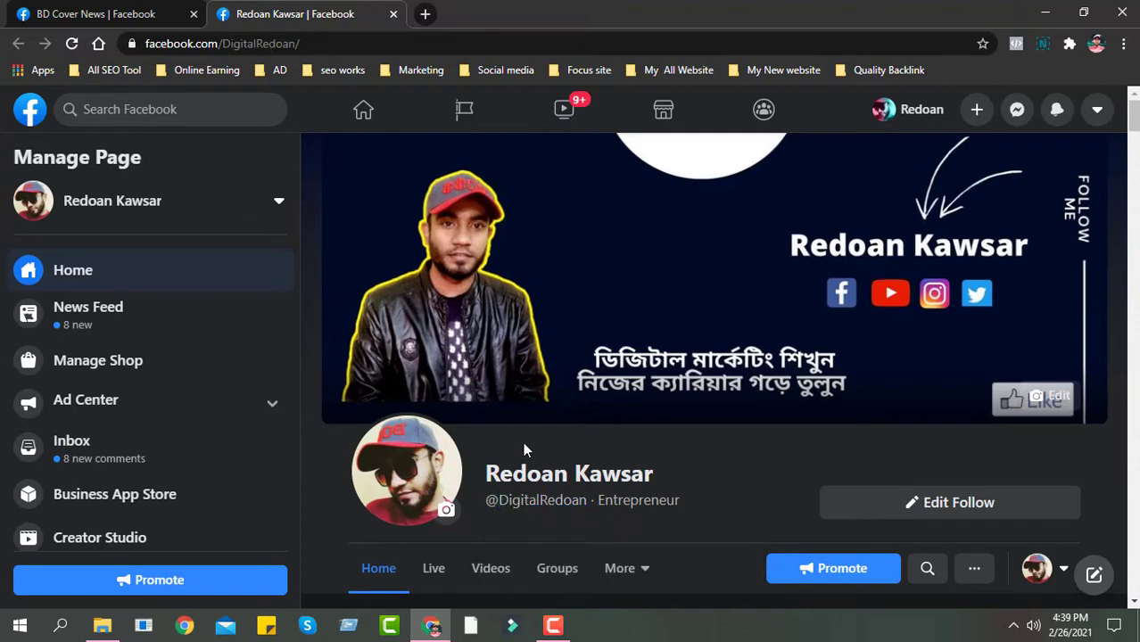
click(152, 11)
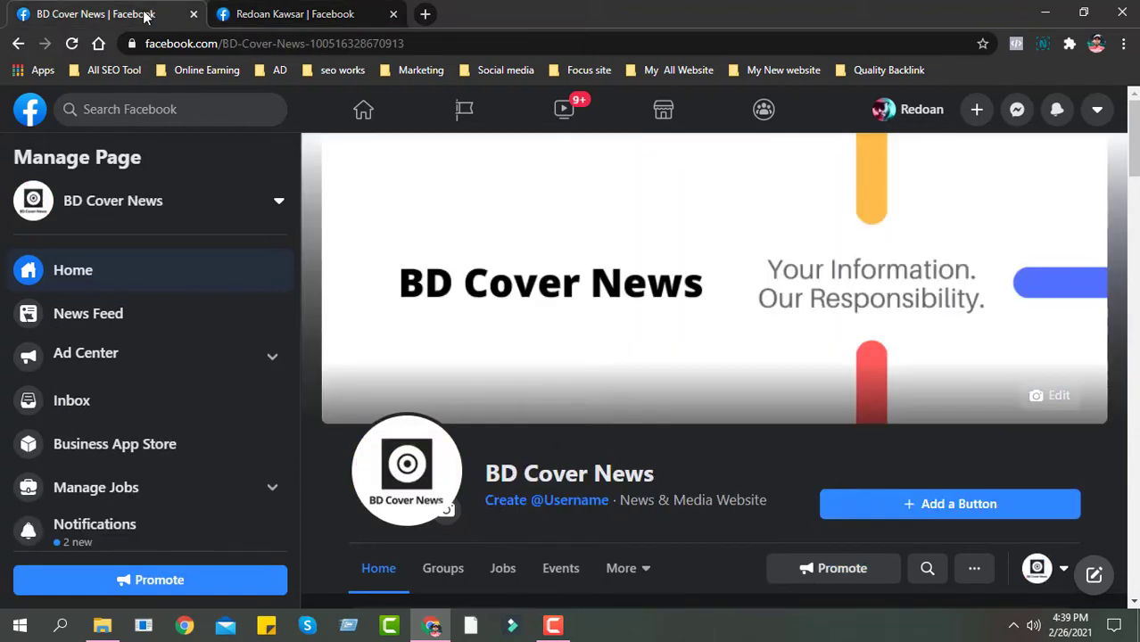
drag(486, 475, 678, 480)
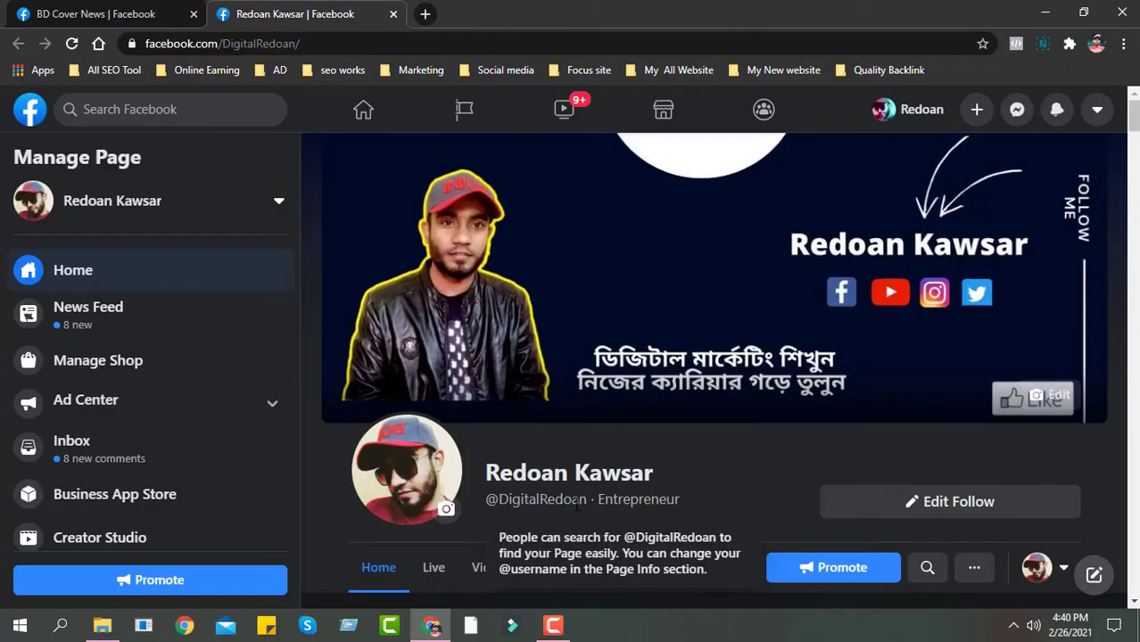
Step: Look through the personal page's spotlight video, pinned post, insights, About details and other posts
scroll(522, 415, down, 2)
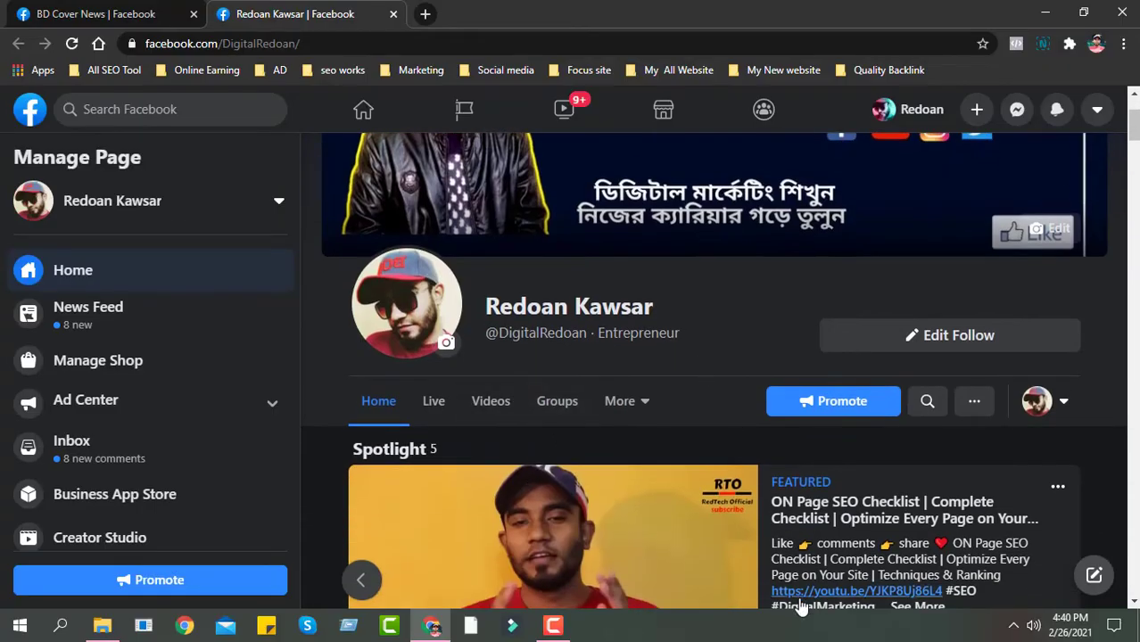
scroll(798, 604, down, 2)
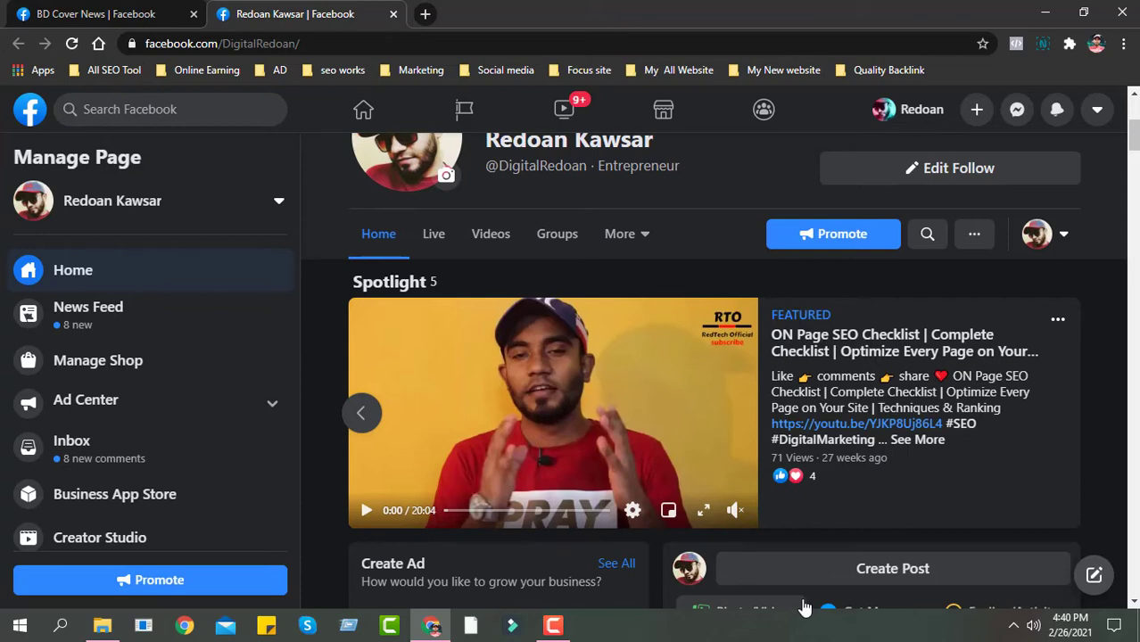
scroll(802, 606, down, 2)
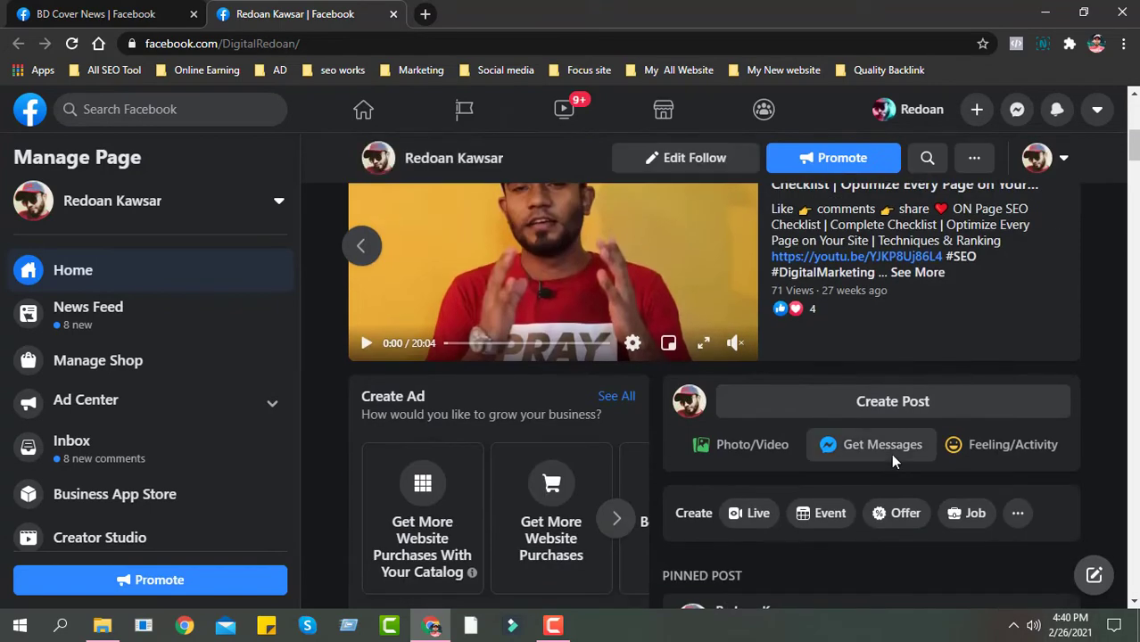
scroll(892, 455, down, 5)
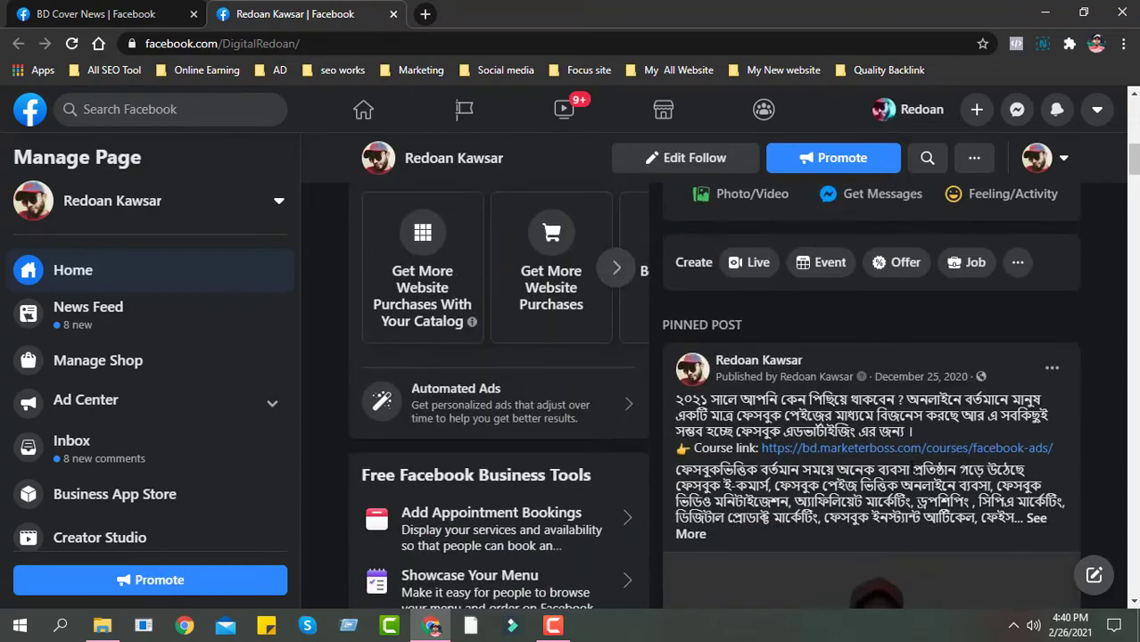
scroll(912, 477, down, 2)
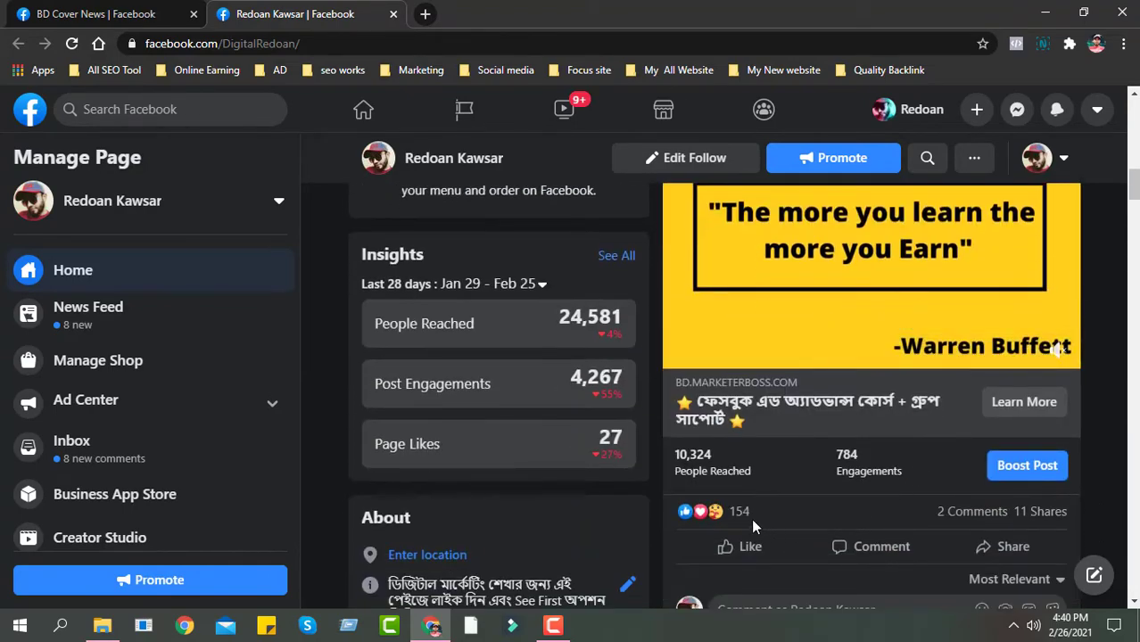
click(680, 352)
scroll(803, 419, down, 5)
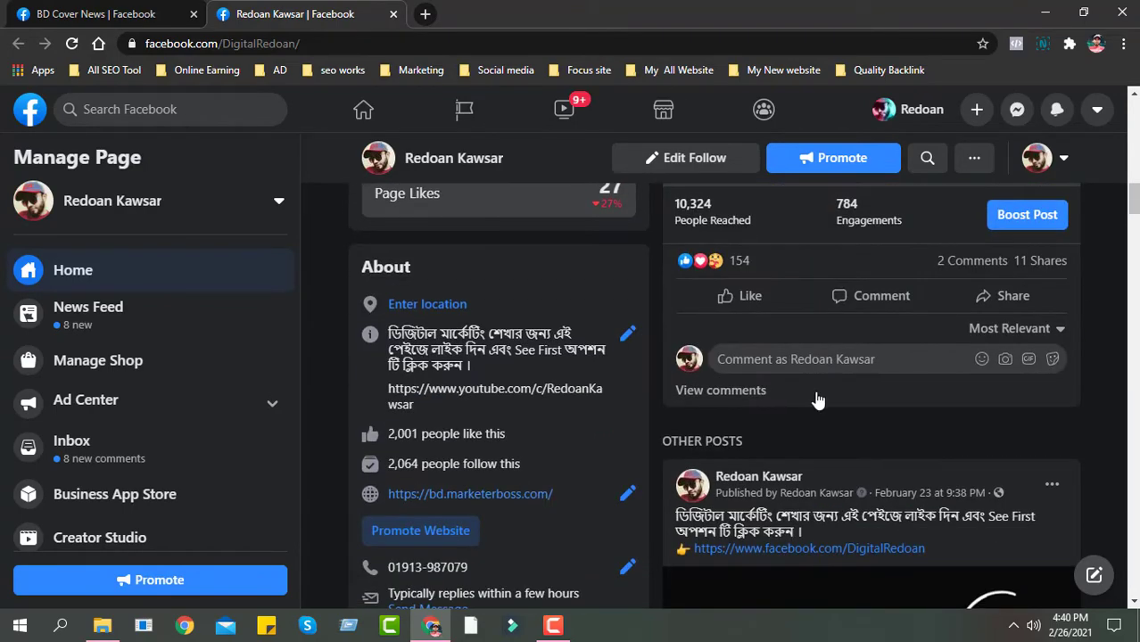
scroll(792, 407, down, 2)
scroll(754, 462, up, 2)
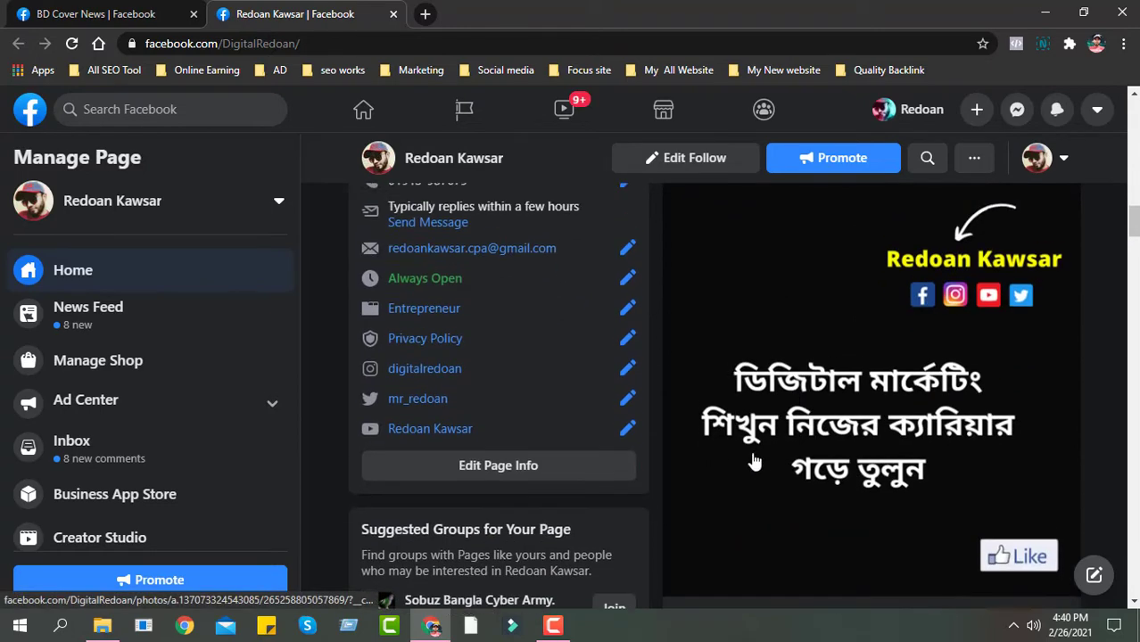
scroll(519, 441, up, 4)
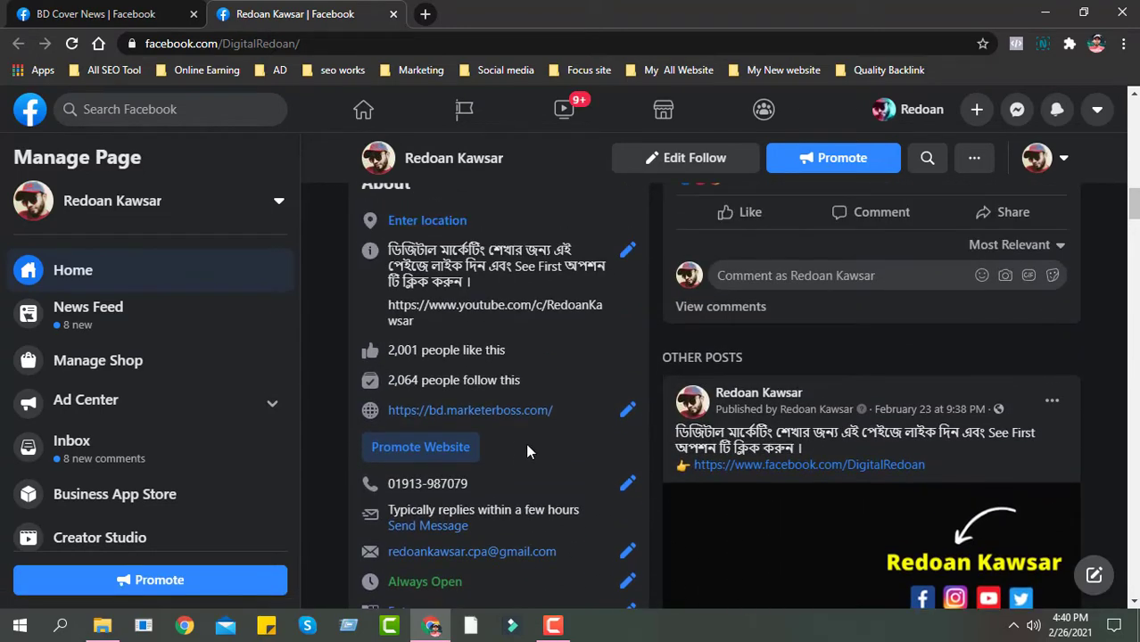
Step: Highlight the description text in the personal page's About section and review the page header again
drag(389, 415, 483, 444)
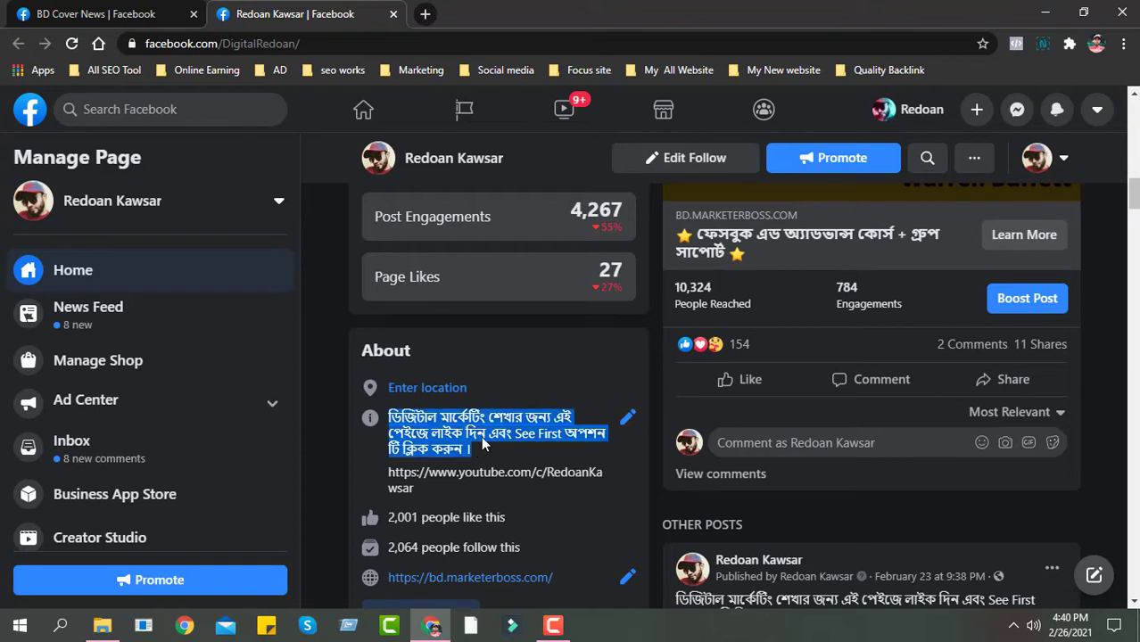
click(489, 448)
scroll(489, 448, up, 5)
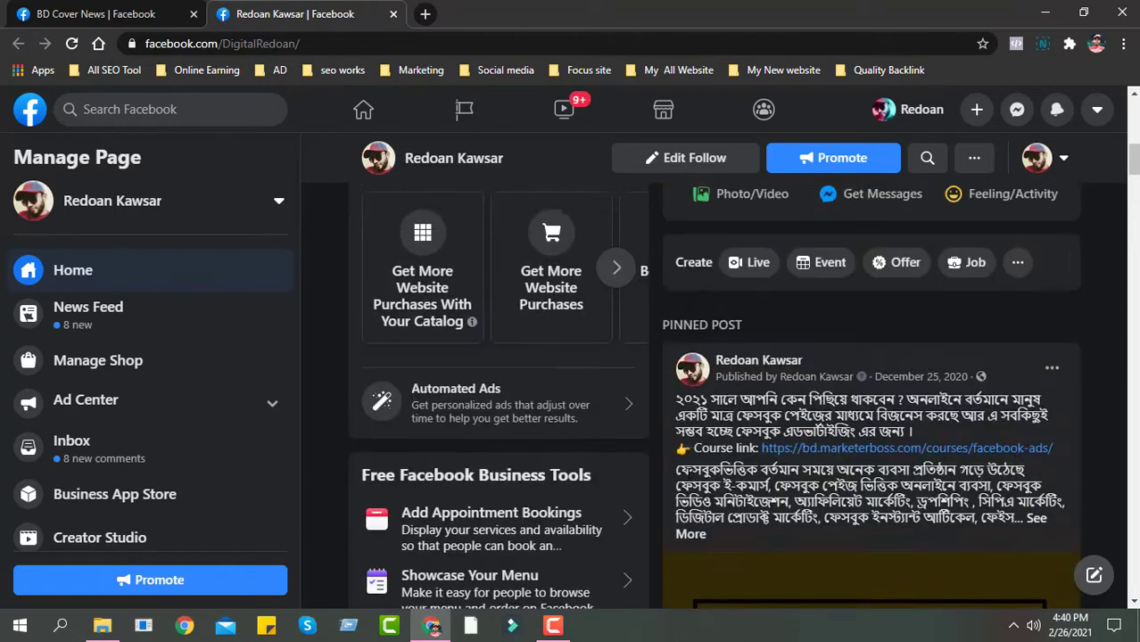
scroll(737, 504, up, 6)
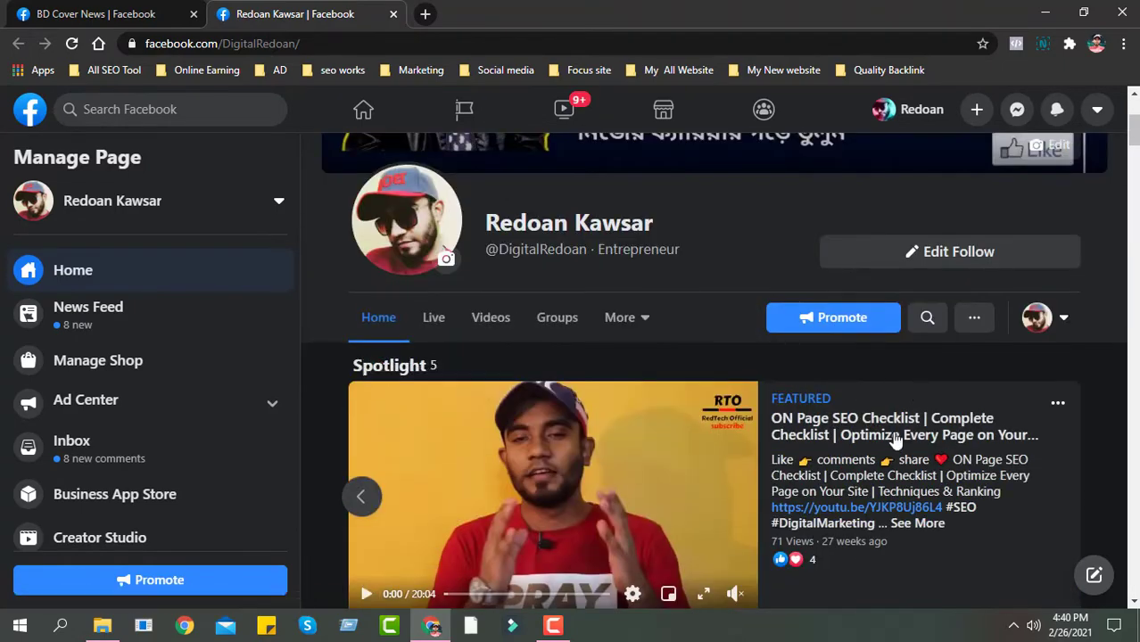
scroll(901, 428, down, 1)
scroll(901, 428, up, 2)
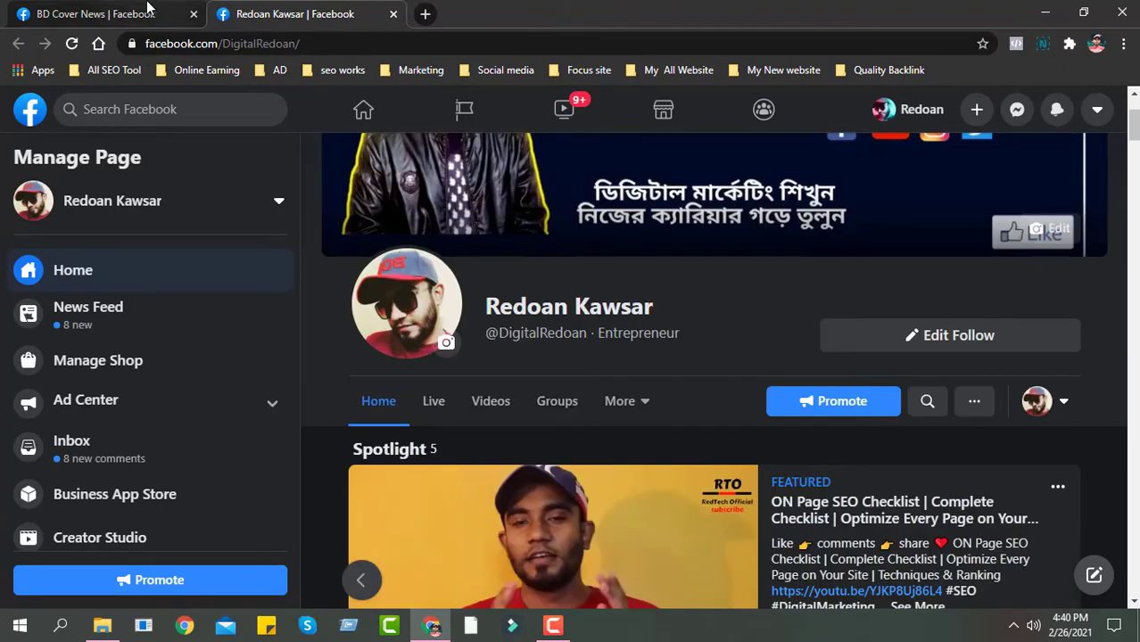
Step: Switch to the BD Cover News page and highlight its name below the cover image
click(147, 8)
click(698, 457)
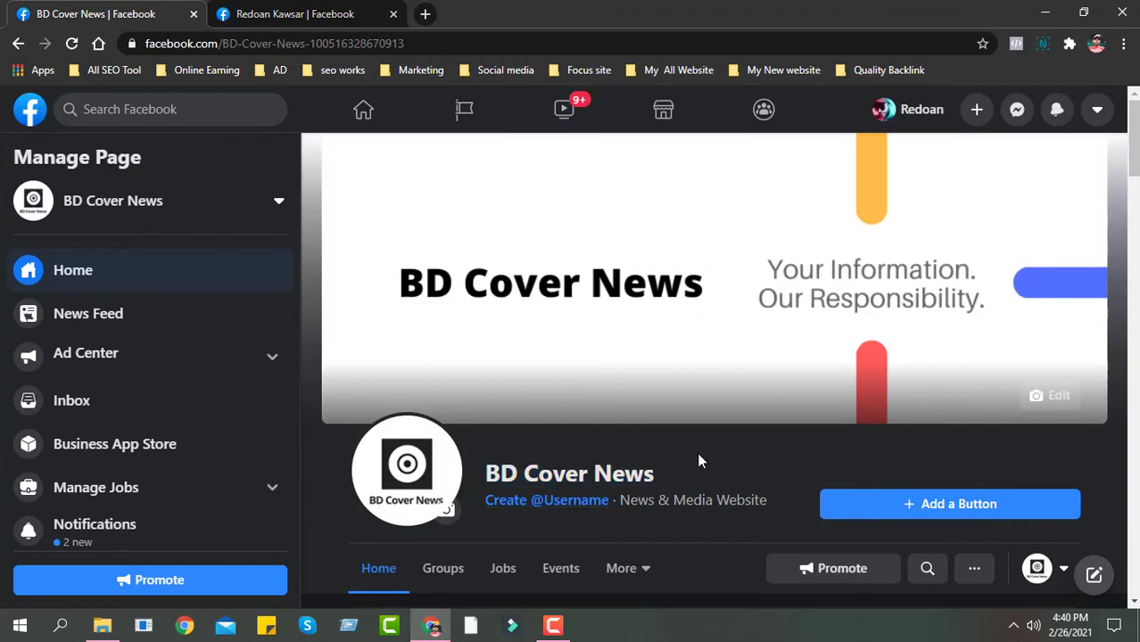
drag(678, 460, 482, 473)
click(681, 465)
drag(680, 464, 488, 473)
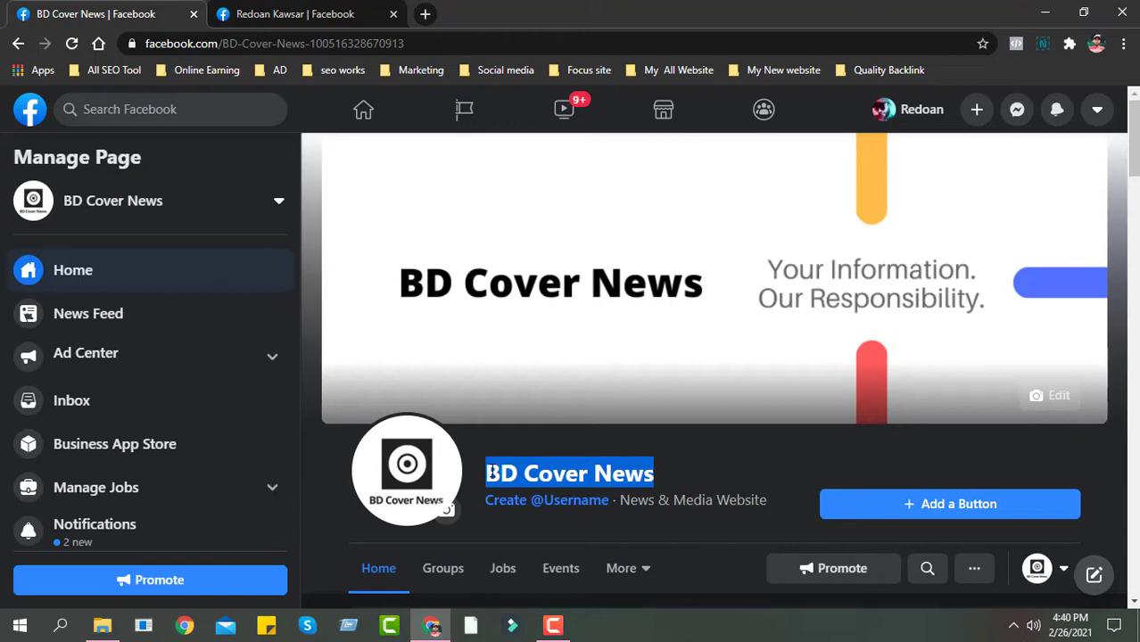
Step: Switch back to the personal page and review its spotlight video, About section, posts and header
click(327, 7)
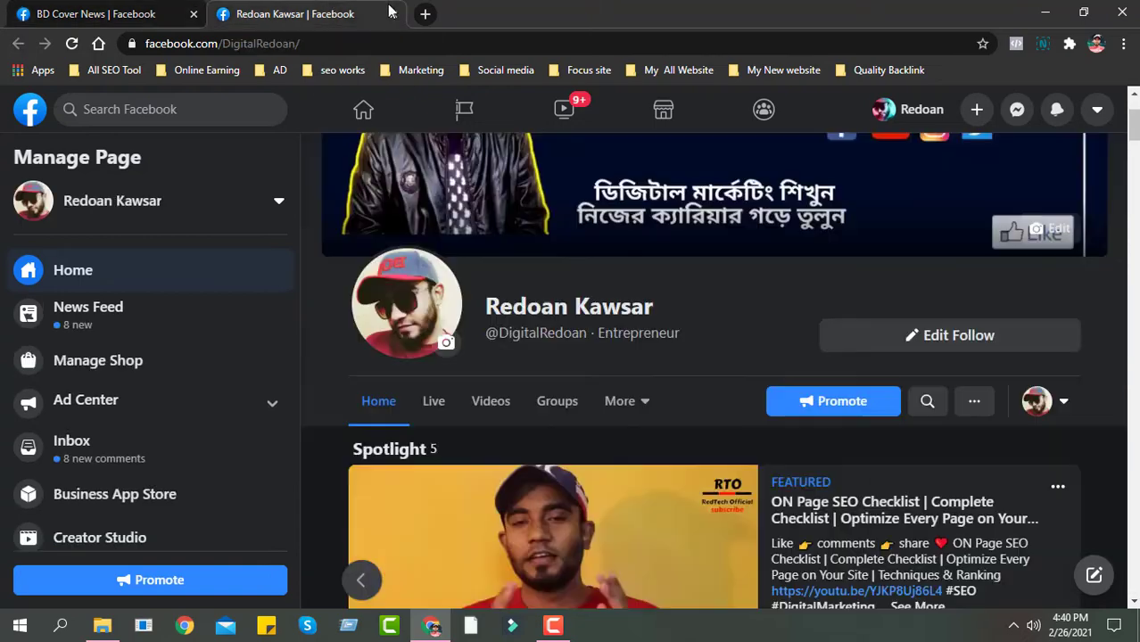
scroll(680, 444, down, 2)
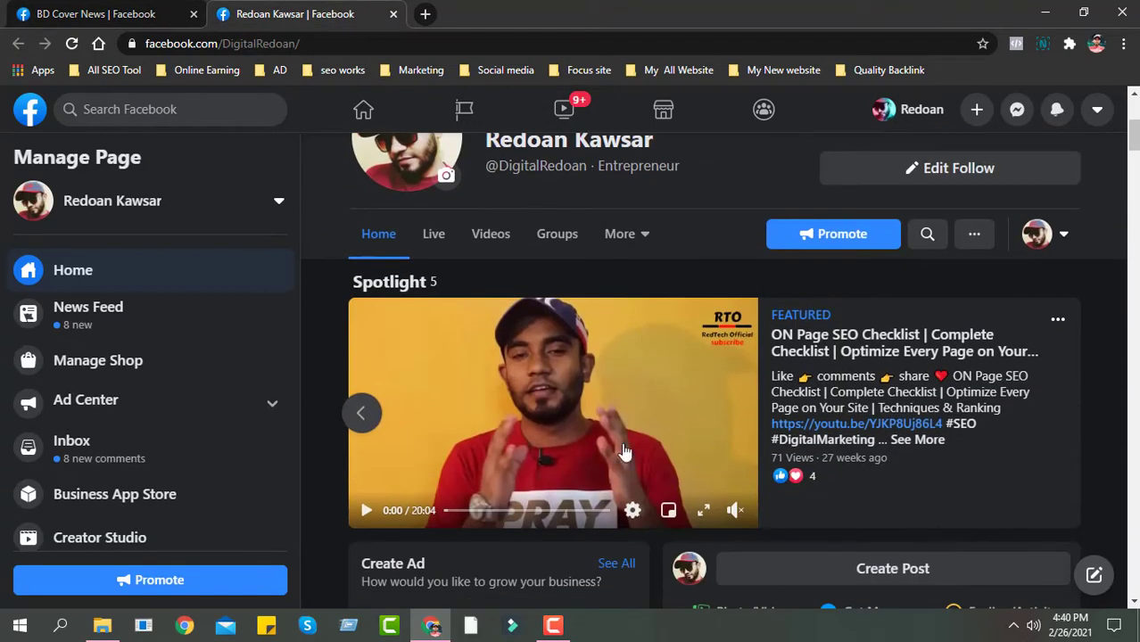
scroll(681, 444, down, 8)
scroll(731, 419, down, 5)
scroll(696, 437, up, 2)
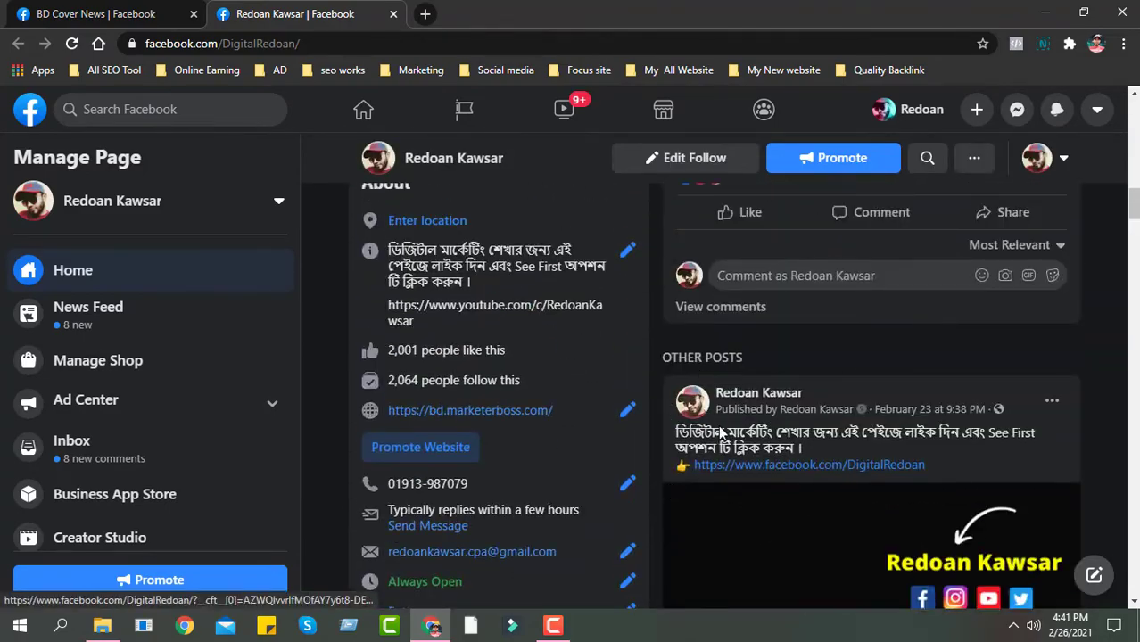
scroll(607, 471, up, 10)
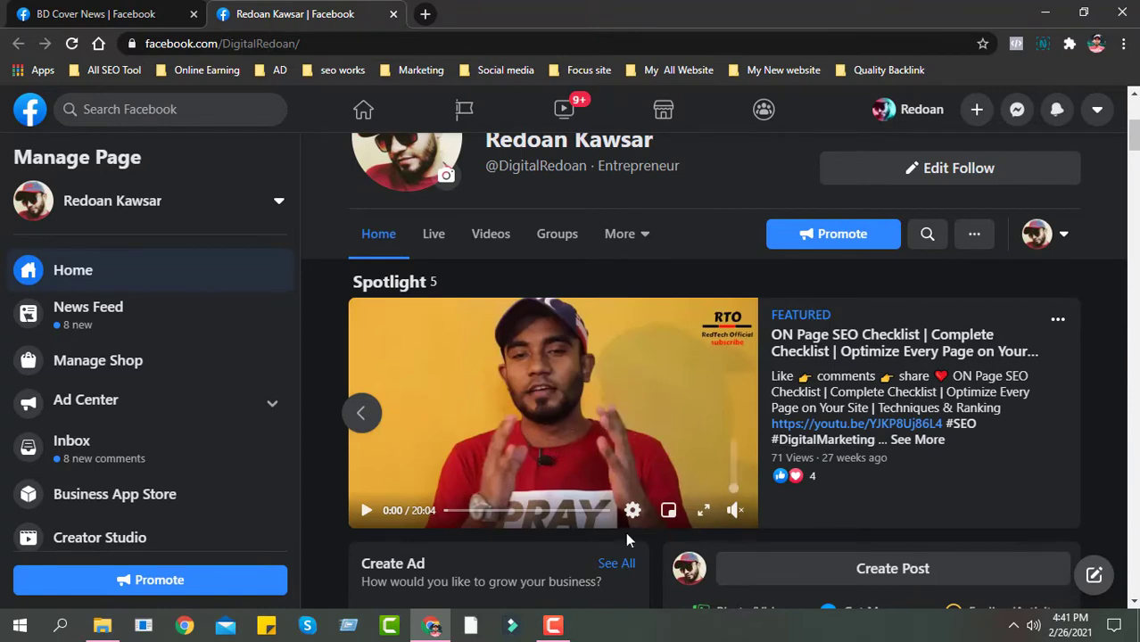
scroll(920, 504, up, 1)
scroll(496, 292, up, 2)
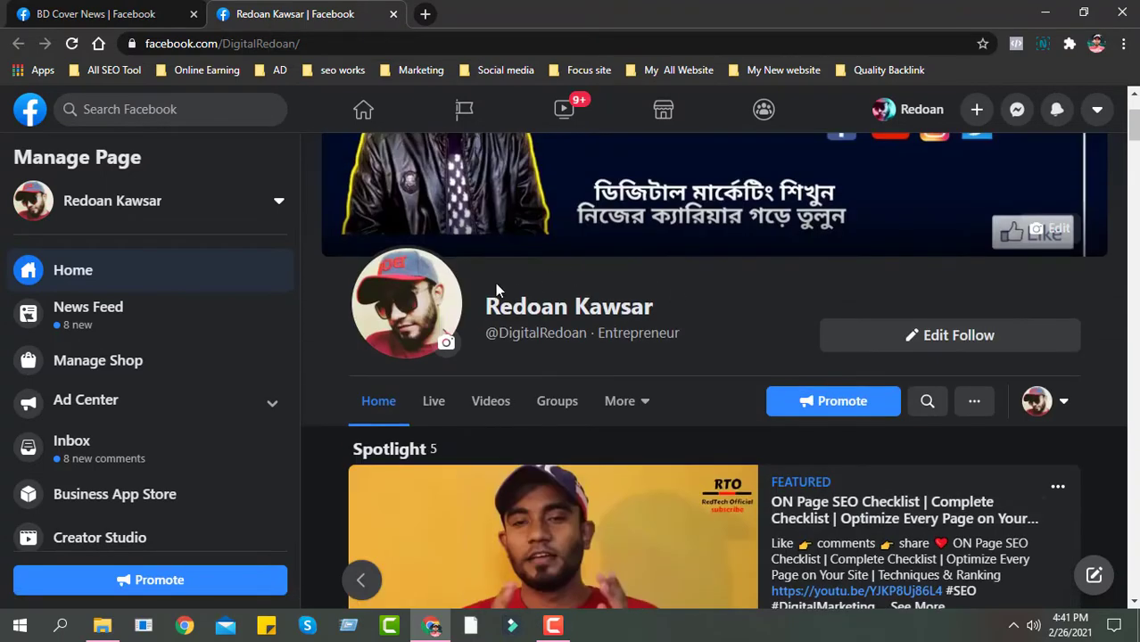
Step: Open Edit Page Info for the BD Cover News page
click(123, 7)
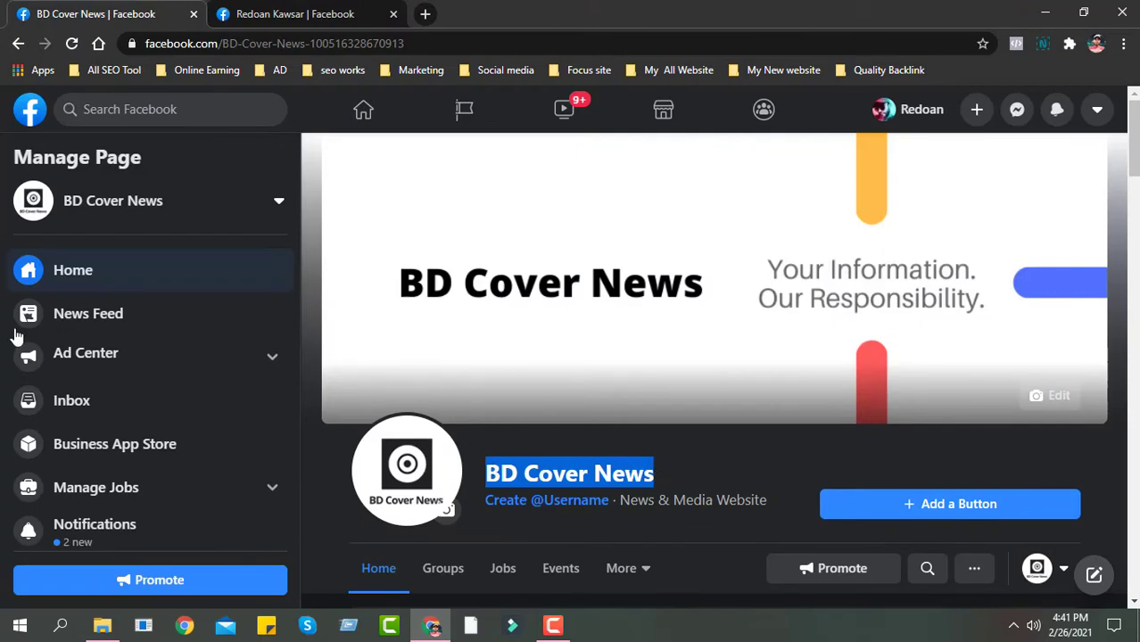
scroll(224, 338, down, 3)
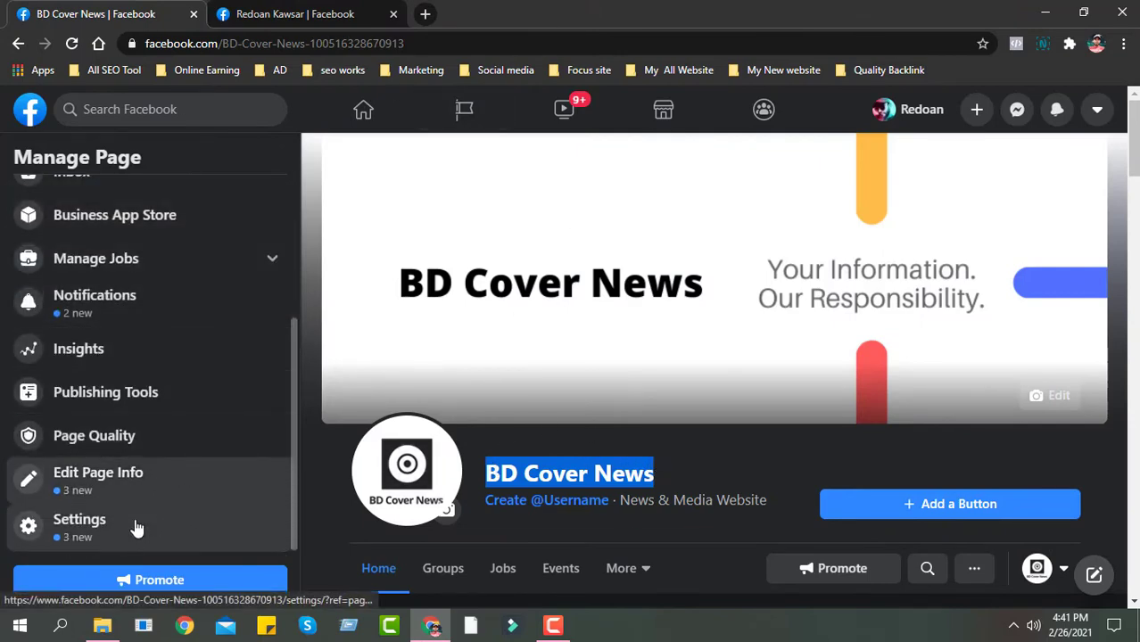
click(130, 493)
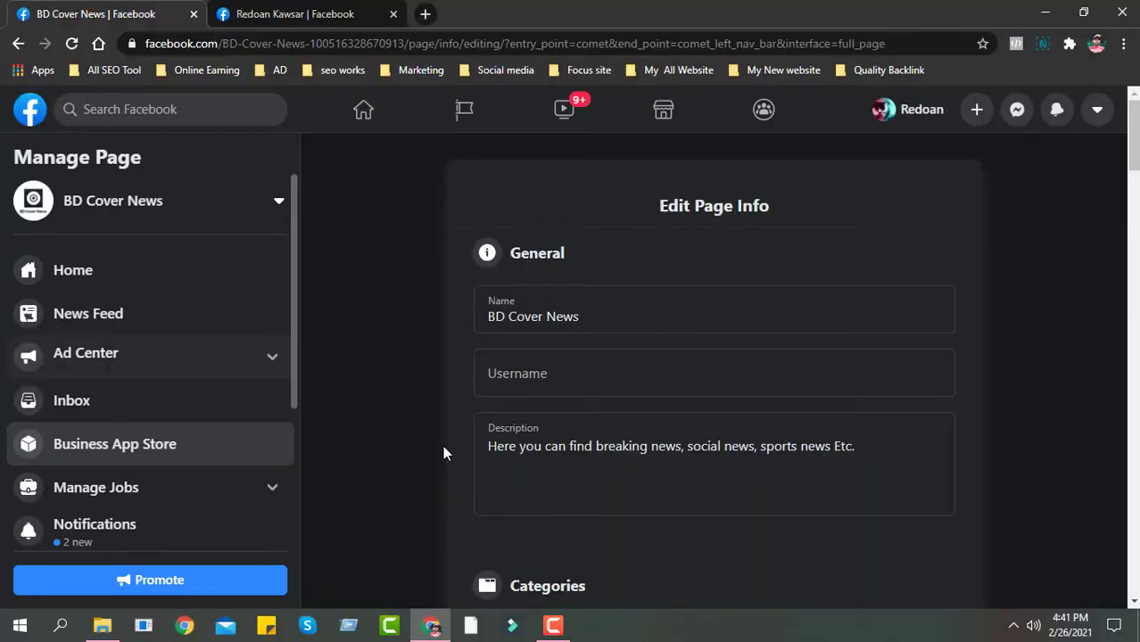
scroll(178, 513, down, 3)
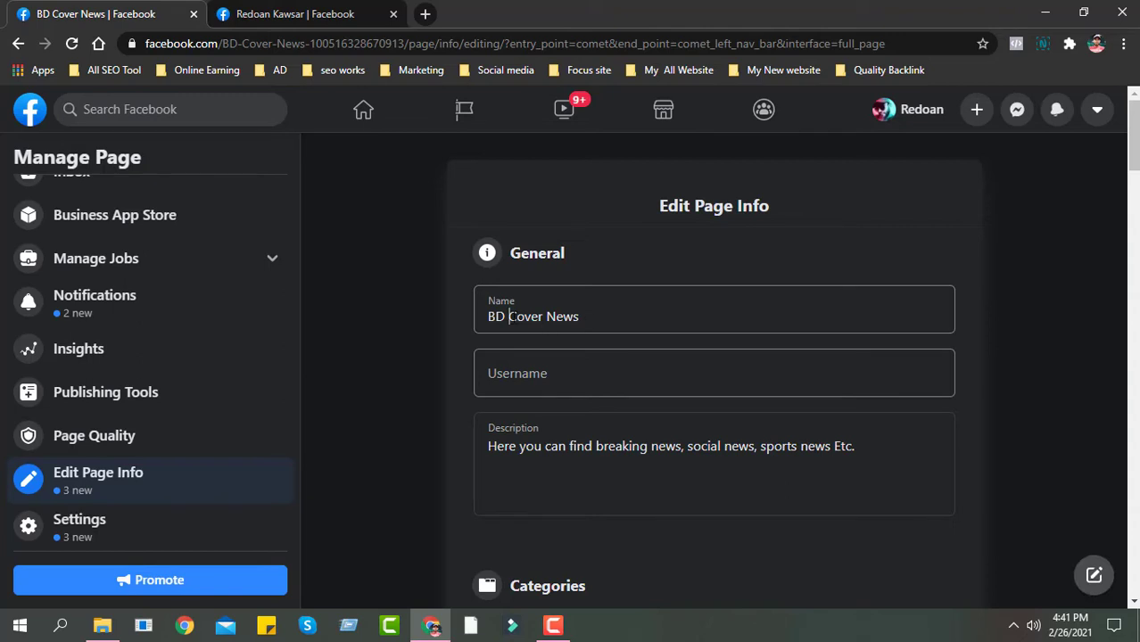
Step: Activate the Name field in the General section and read the guidance on page names
click(510, 316)
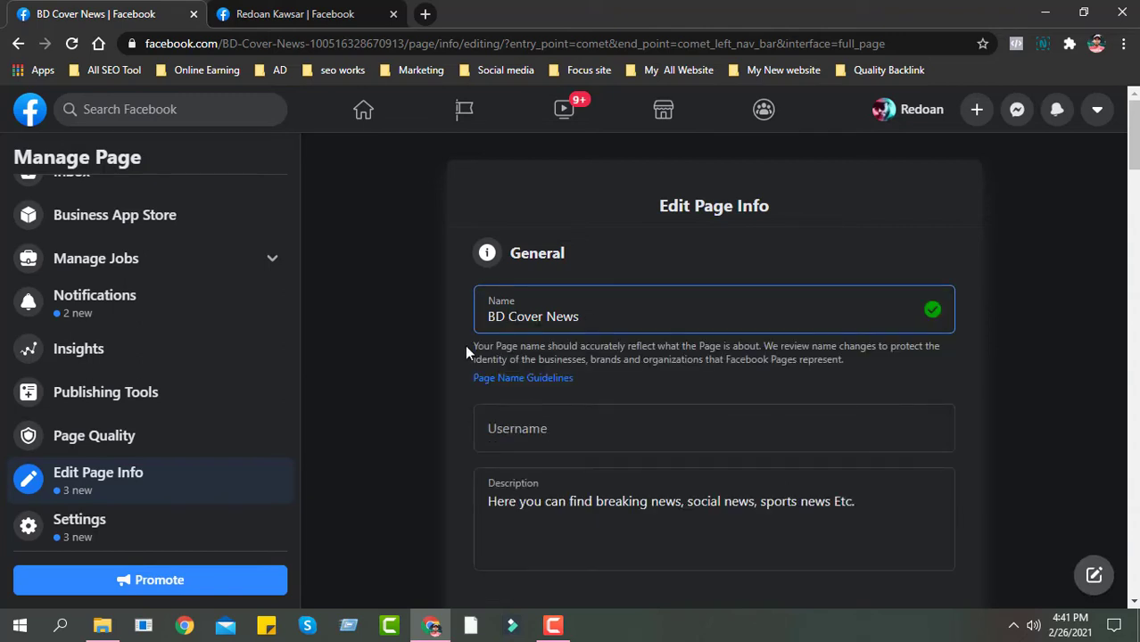
drag(474, 346, 532, 347)
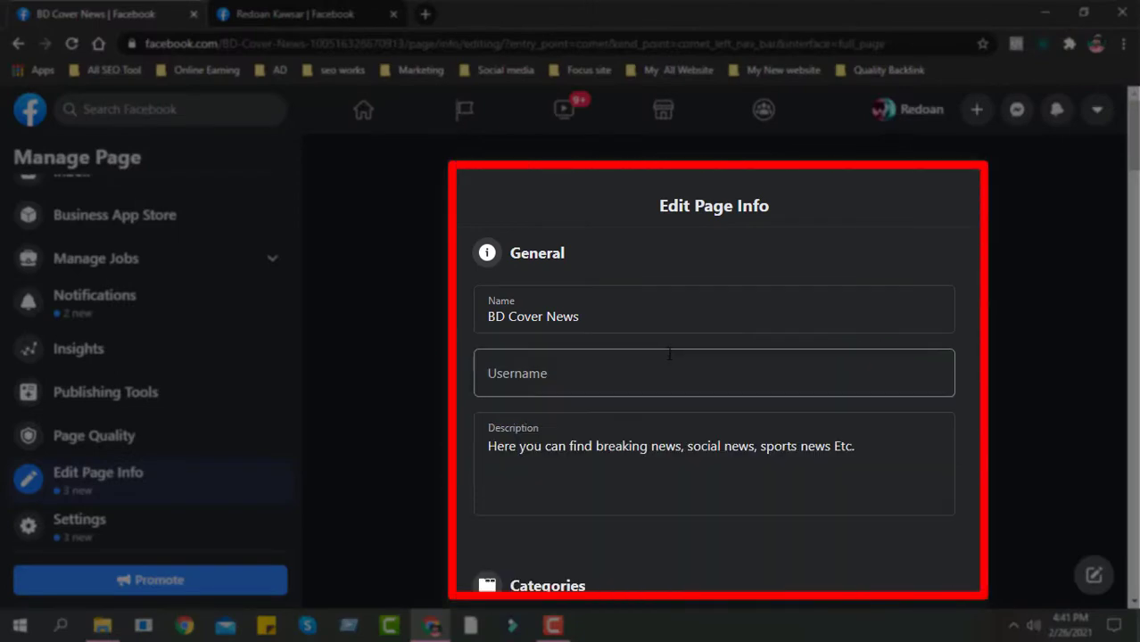
click(624, 323)
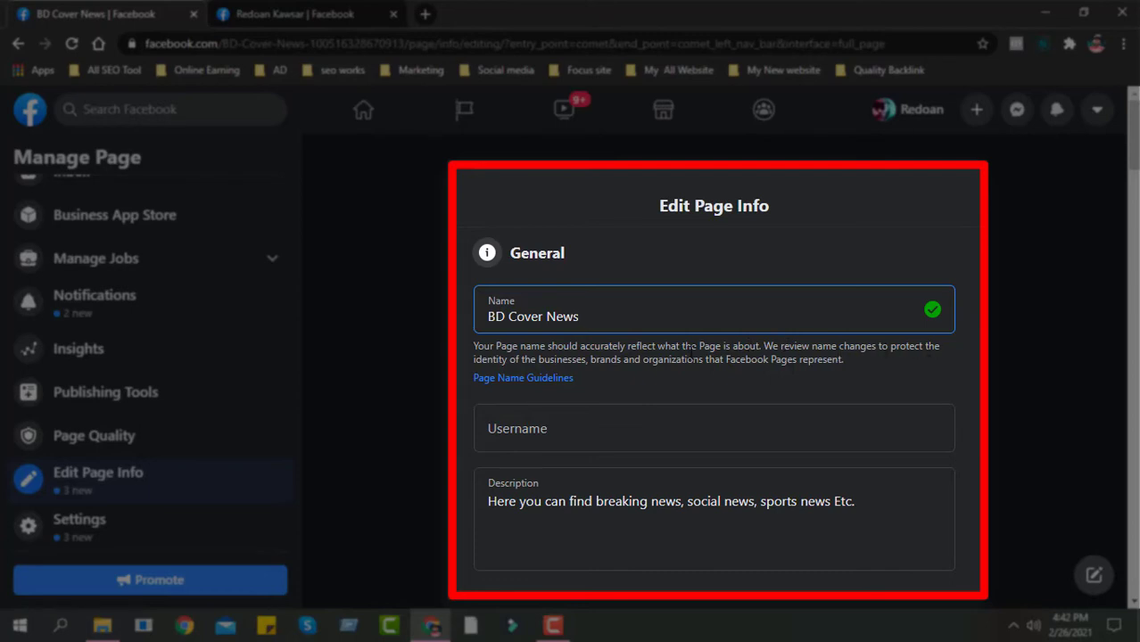
Step: Read the page-name guidance under the Name field, highlighting the part about businesses and what Facebook Pages represent
drag(516, 358, 595, 359)
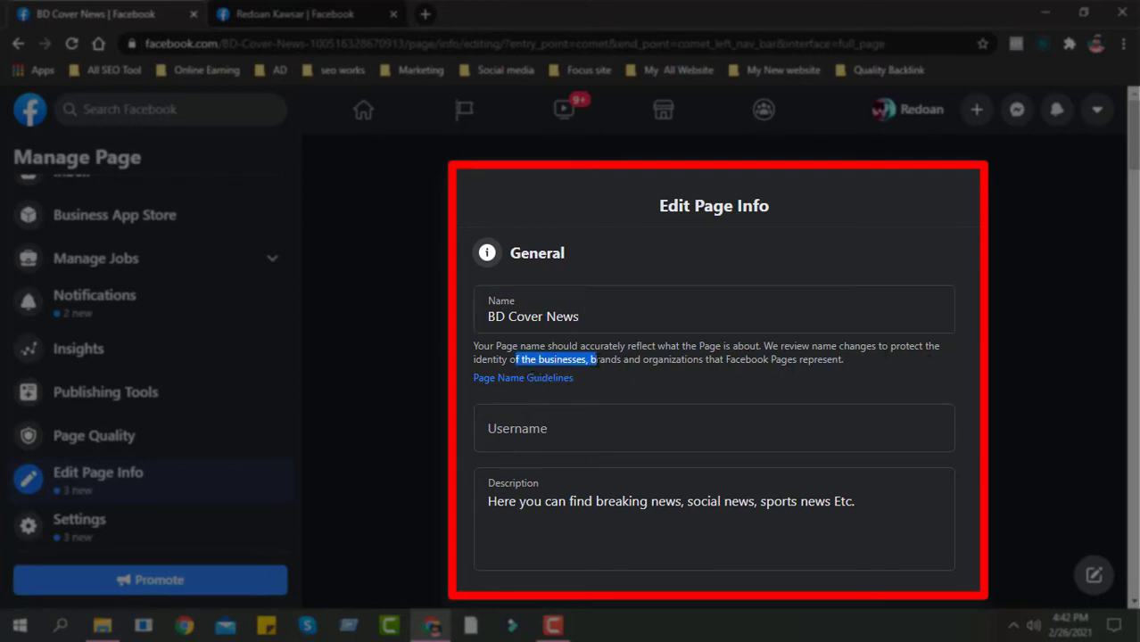
click(606, 362)
click(613, 366)
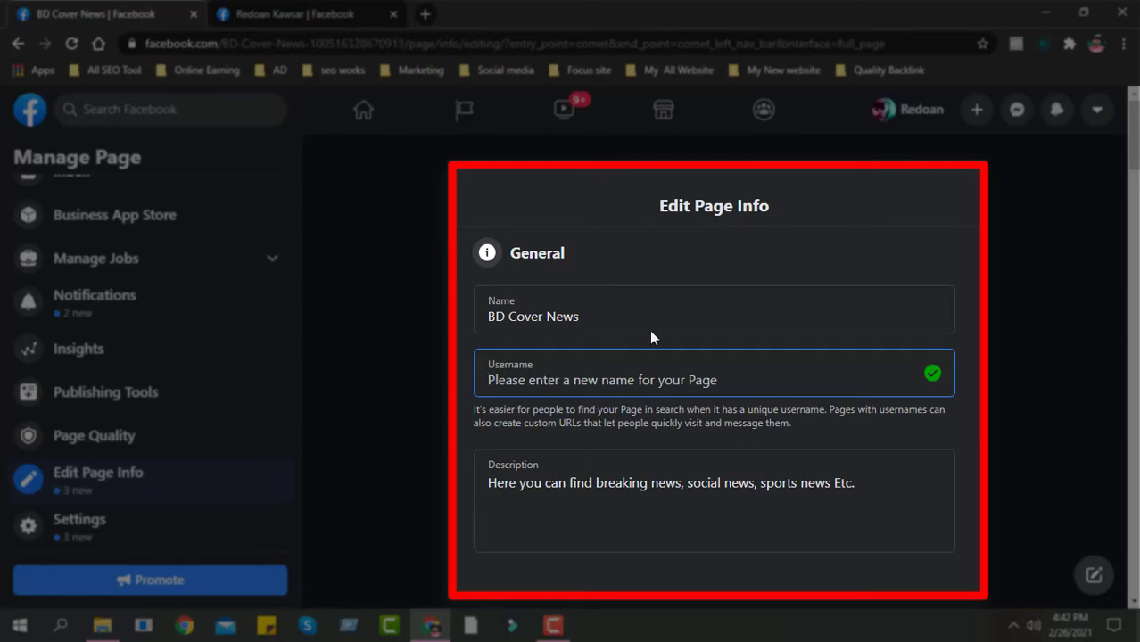
click(681, 310)
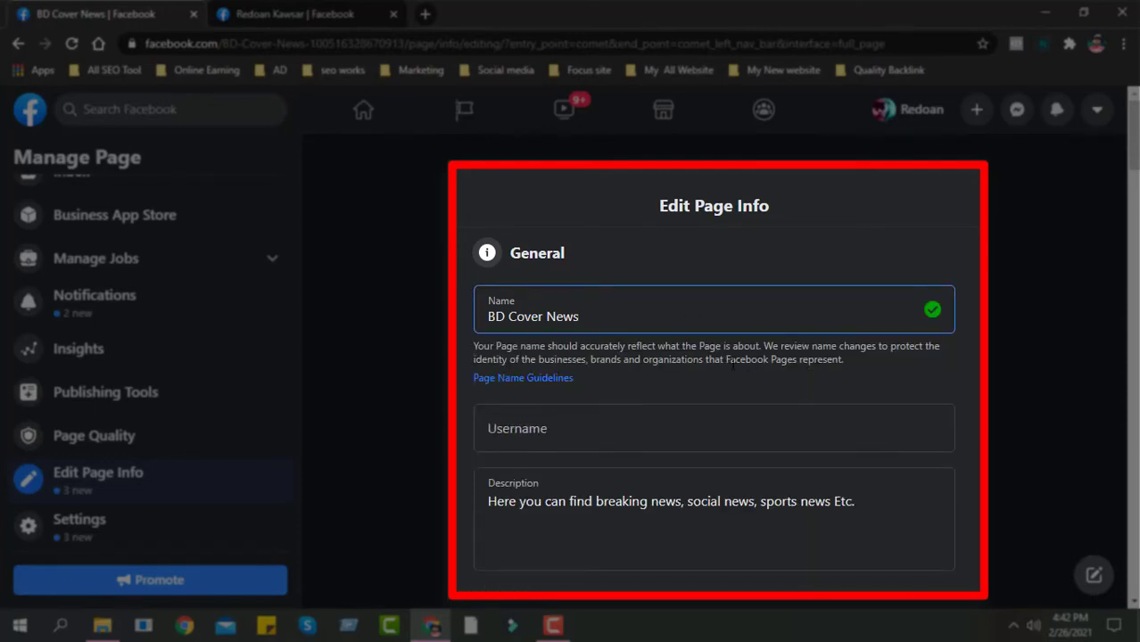
drag(728, 359, 851, 362)
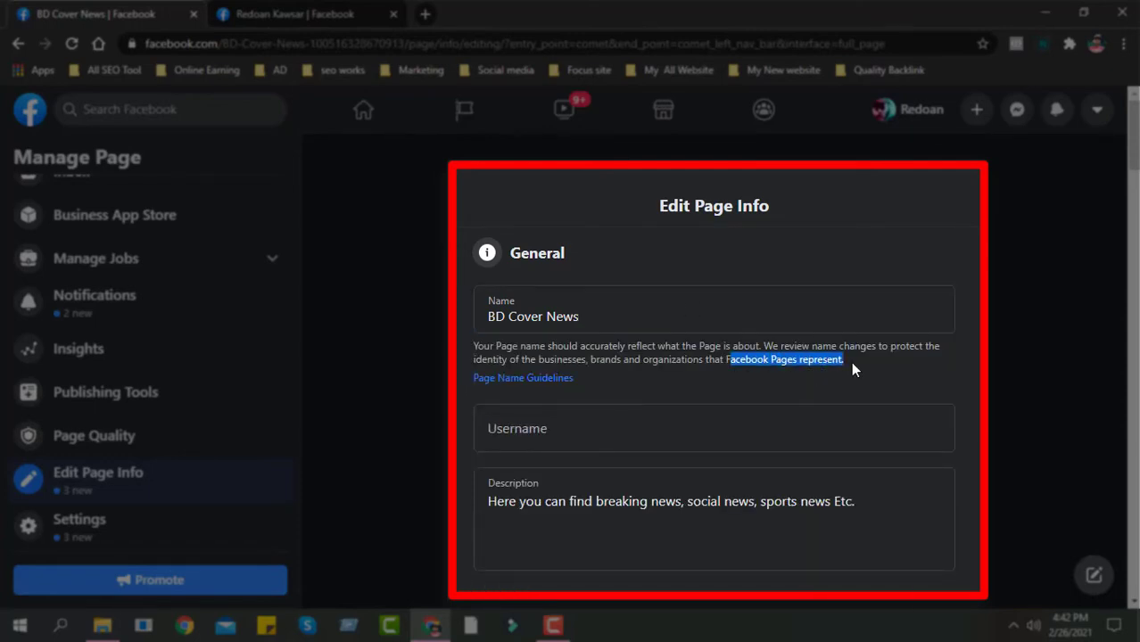
click(796, 369)
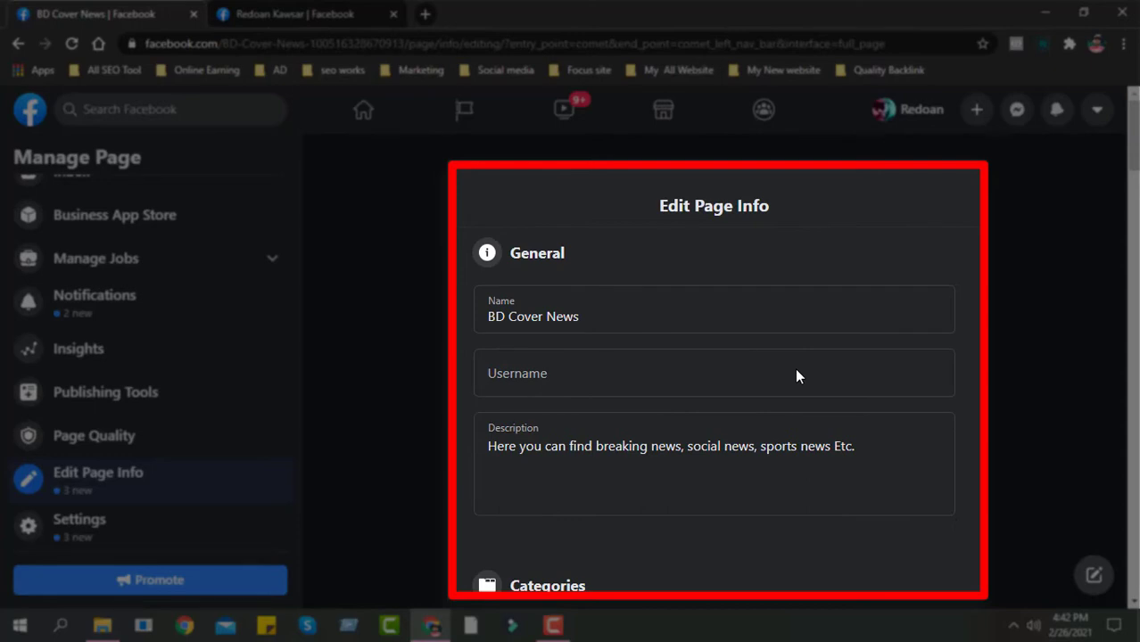
Step: Change the page name to "Cover News BD" by moving BD to the end, and commit the edit
click(588, 328)
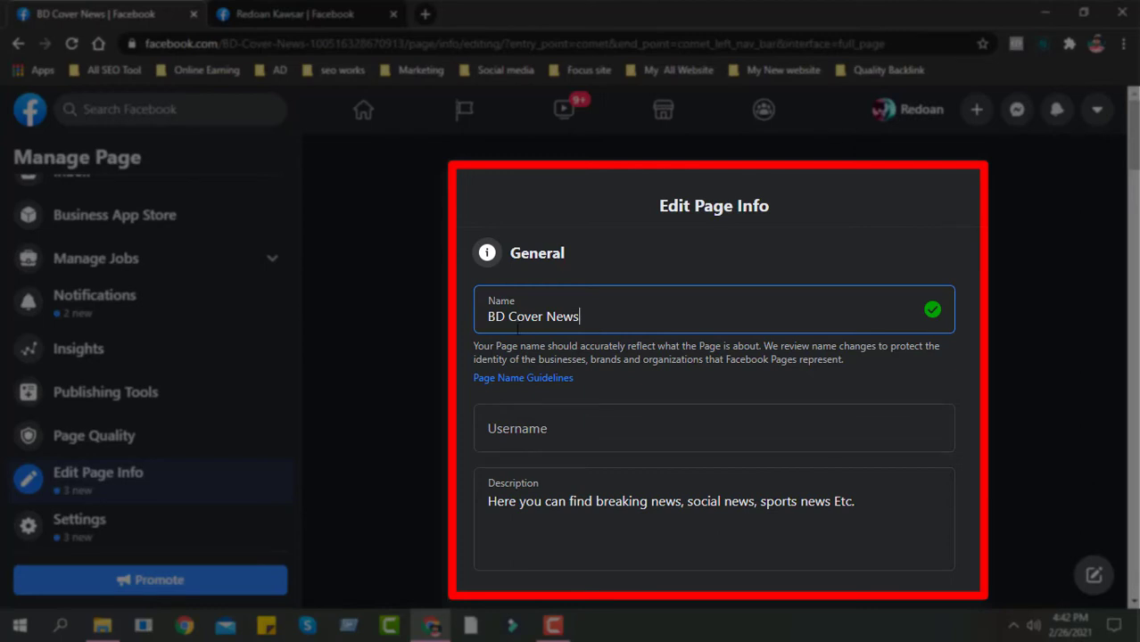
drag(488, 318, 643, 317)
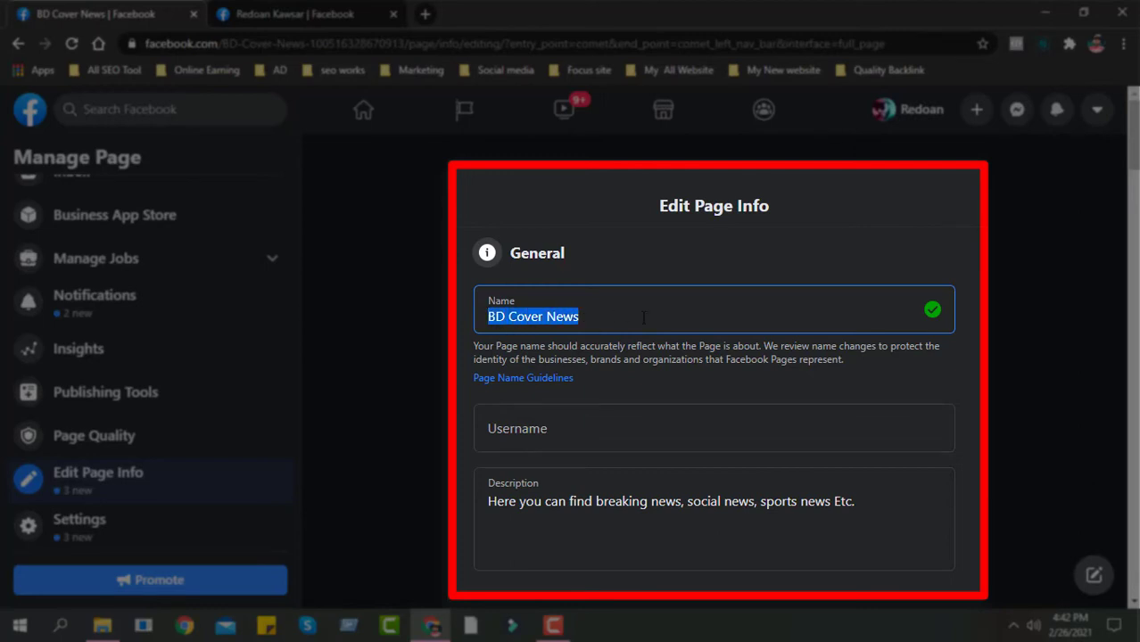
click(546, 321)
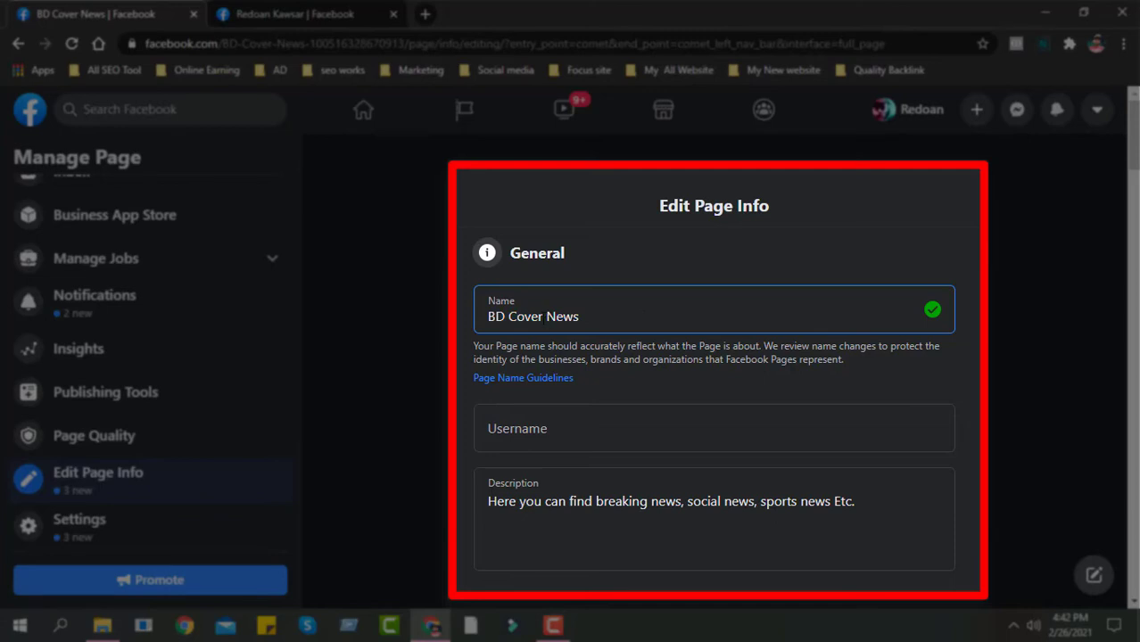
click(509, 317)
drag(508, 317, 489, 317)
right_click(491, 319)
click(527, 359)
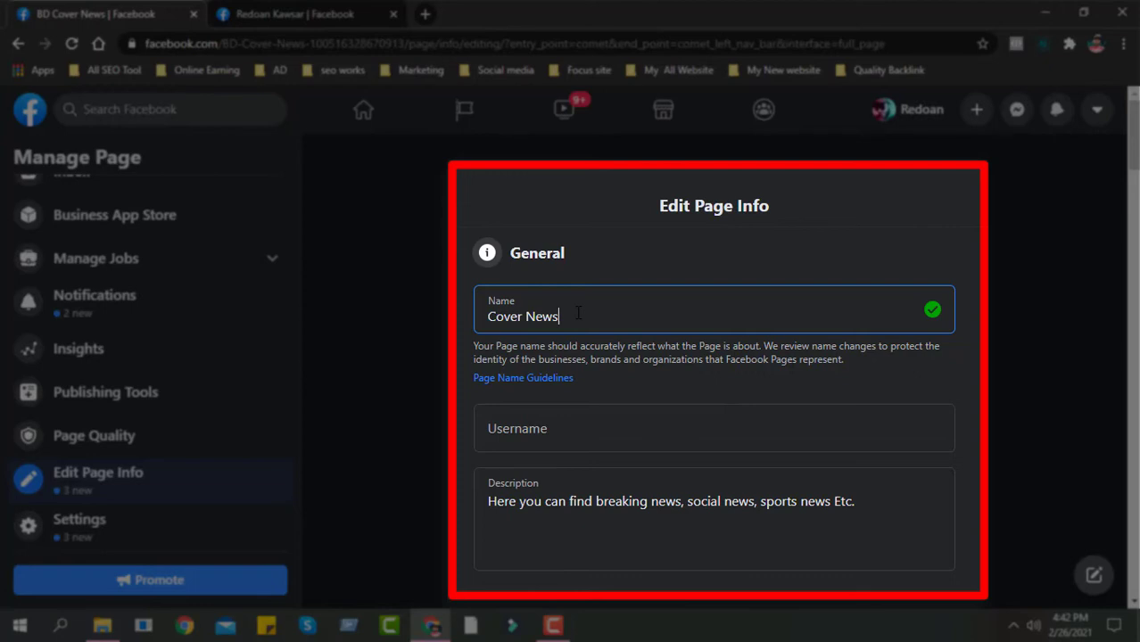
key(ctrl+v)
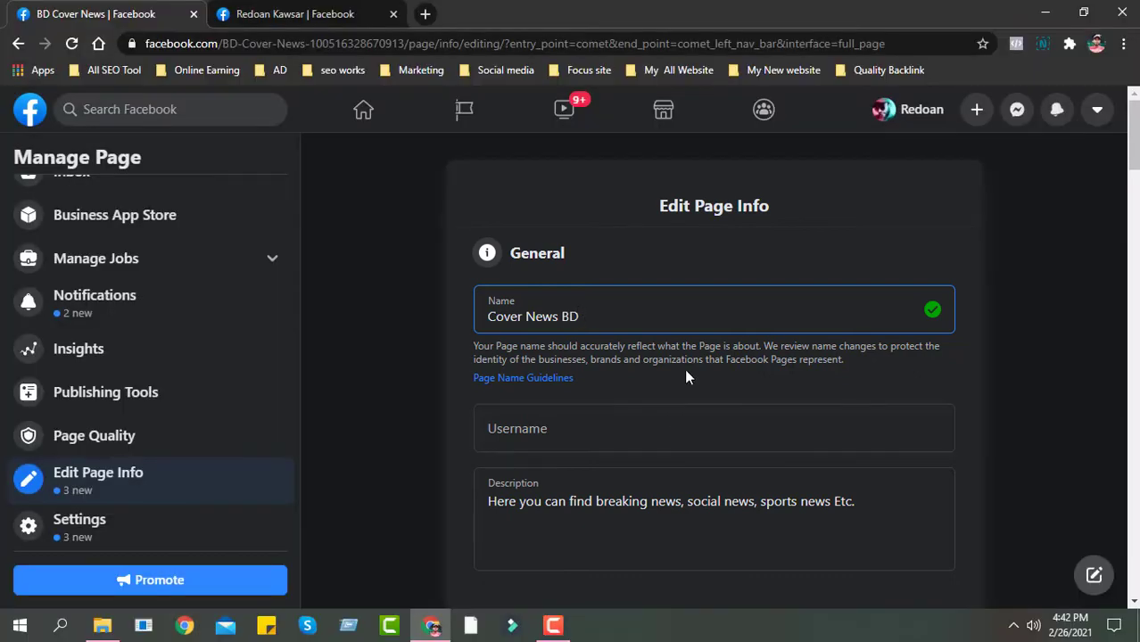
click(684, 369)
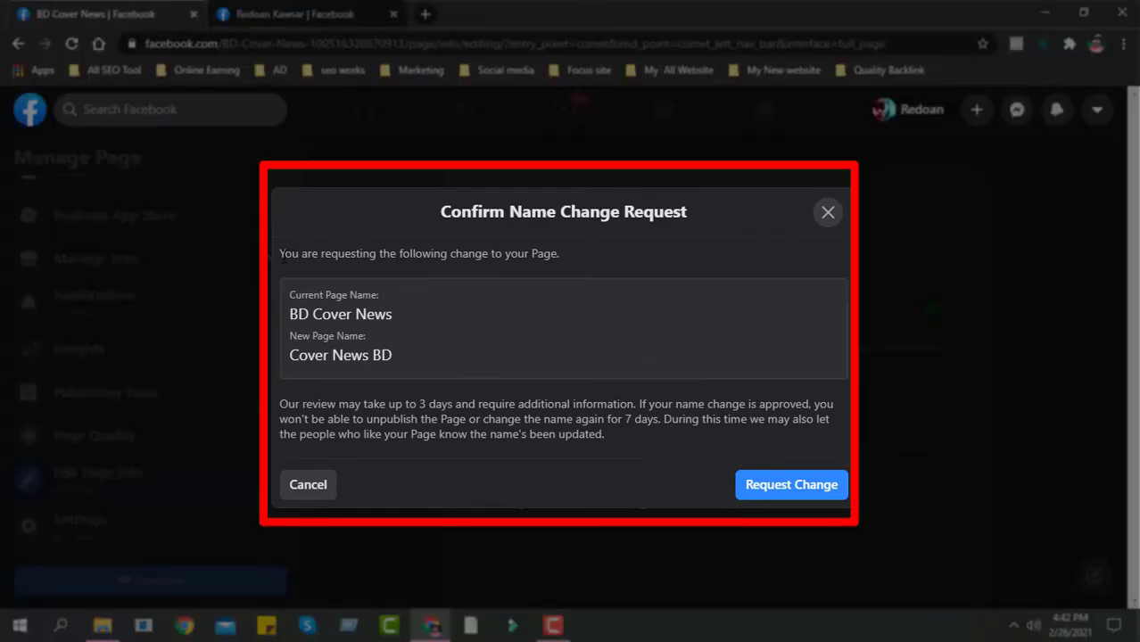
Step: Review the current and new page names in the Confirm Name Change Request dialog and request the change
drag(281, 255, 433, 255)
drag(449, 255, 561, 256)
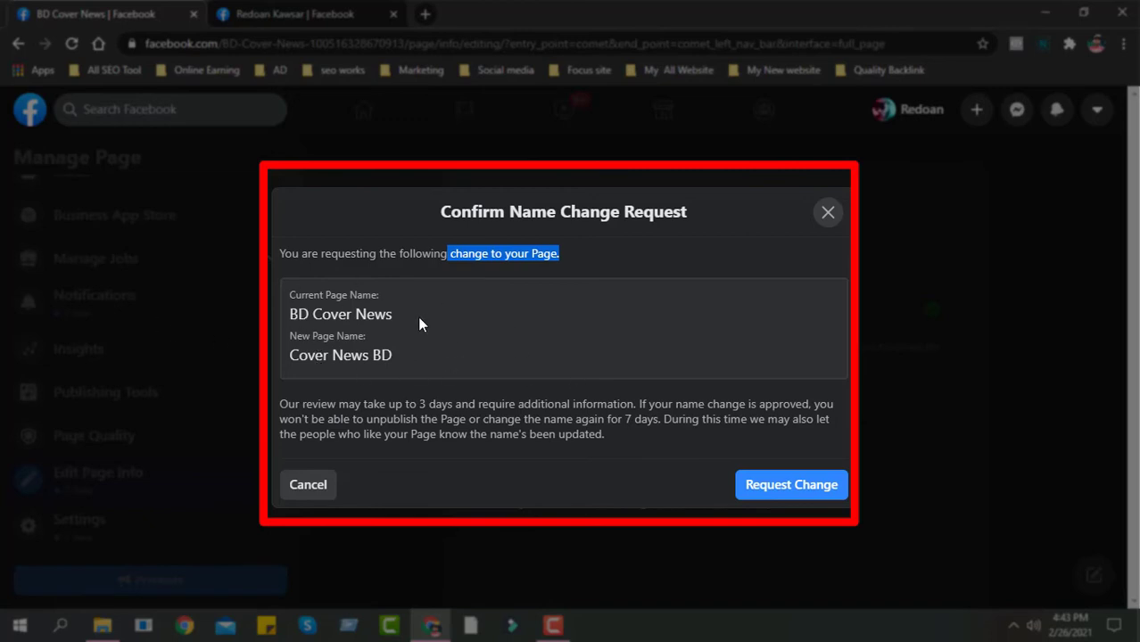
drag(291, 322, 411, 314)
drag(292, 342, 392, 331)
click(294, 360)
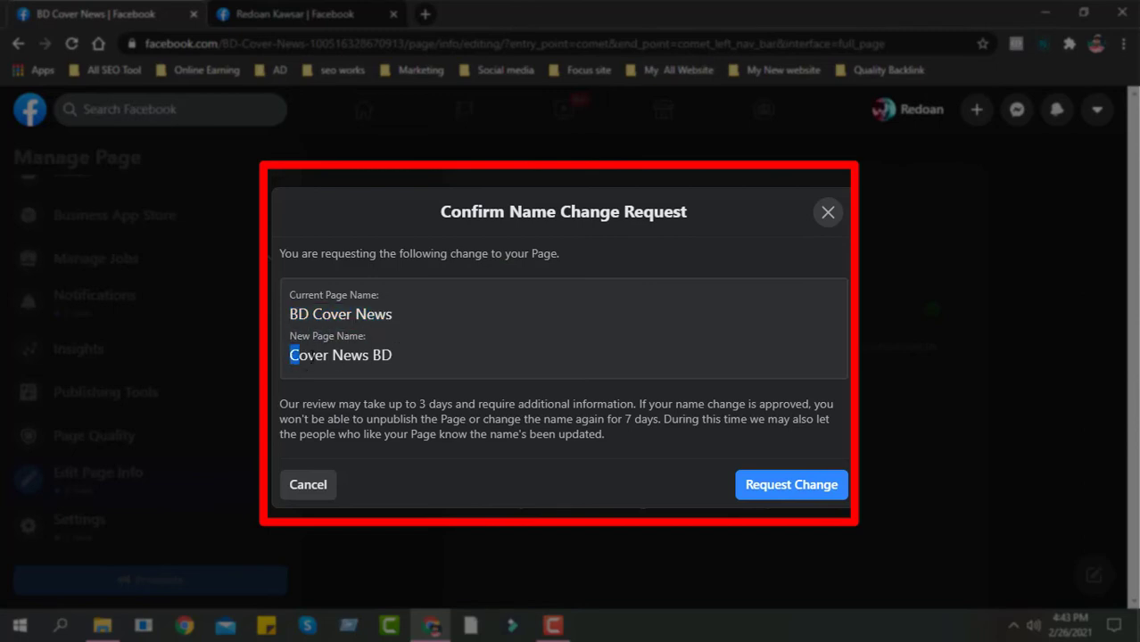
drag(295, 360, 417, 356)
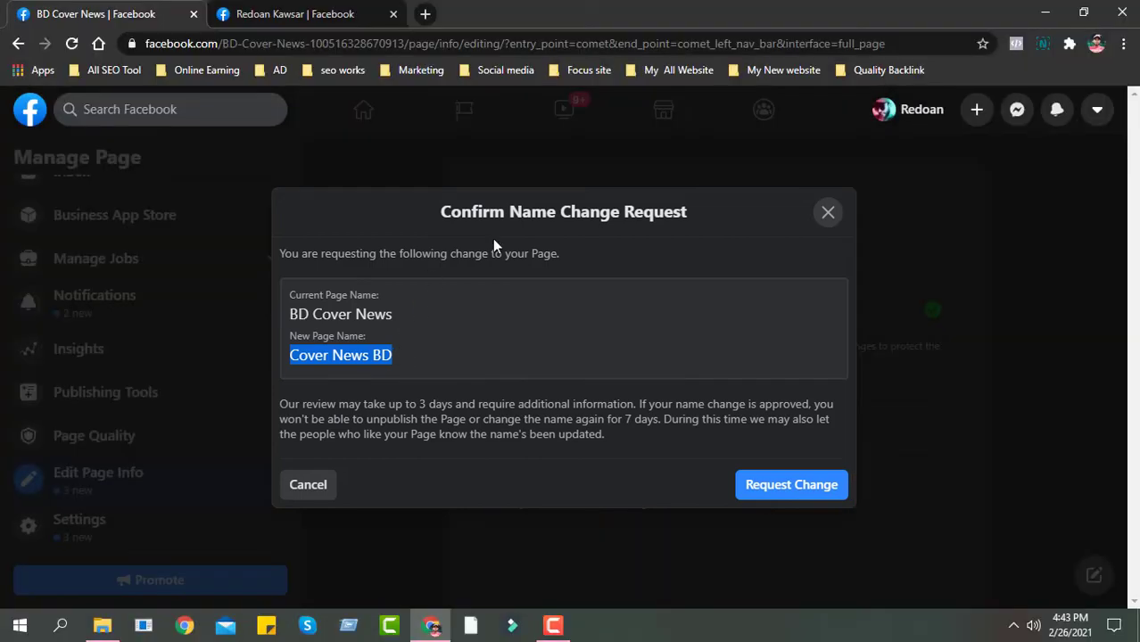
click(770, 502)
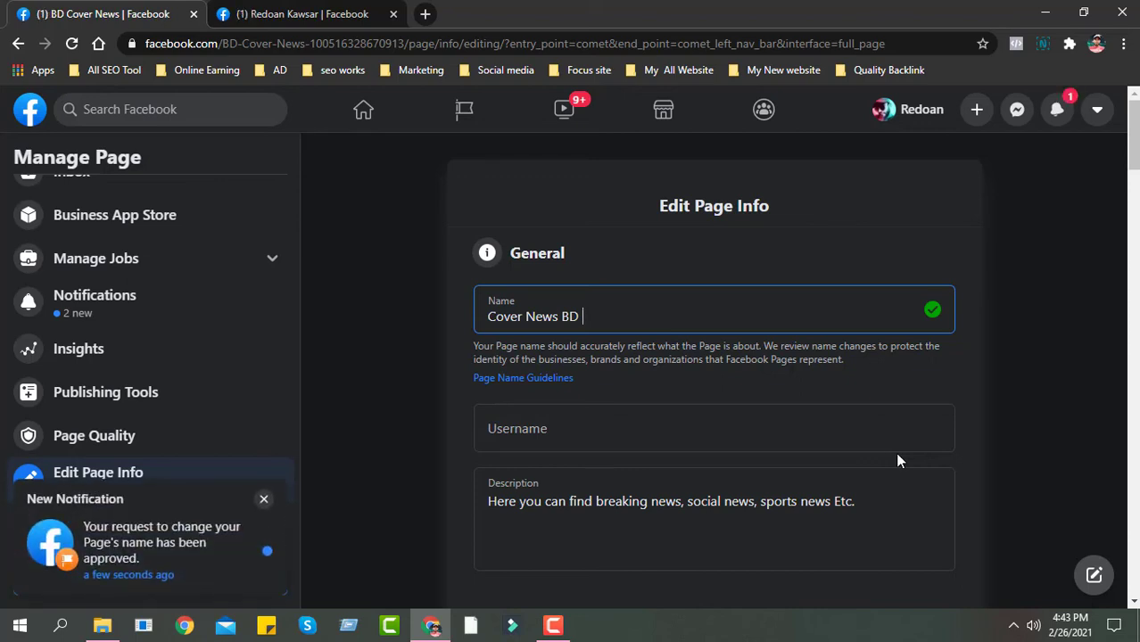
Step: Check the name-change notification and highlight the new page name in the Name field
mouse_move(165, 531)
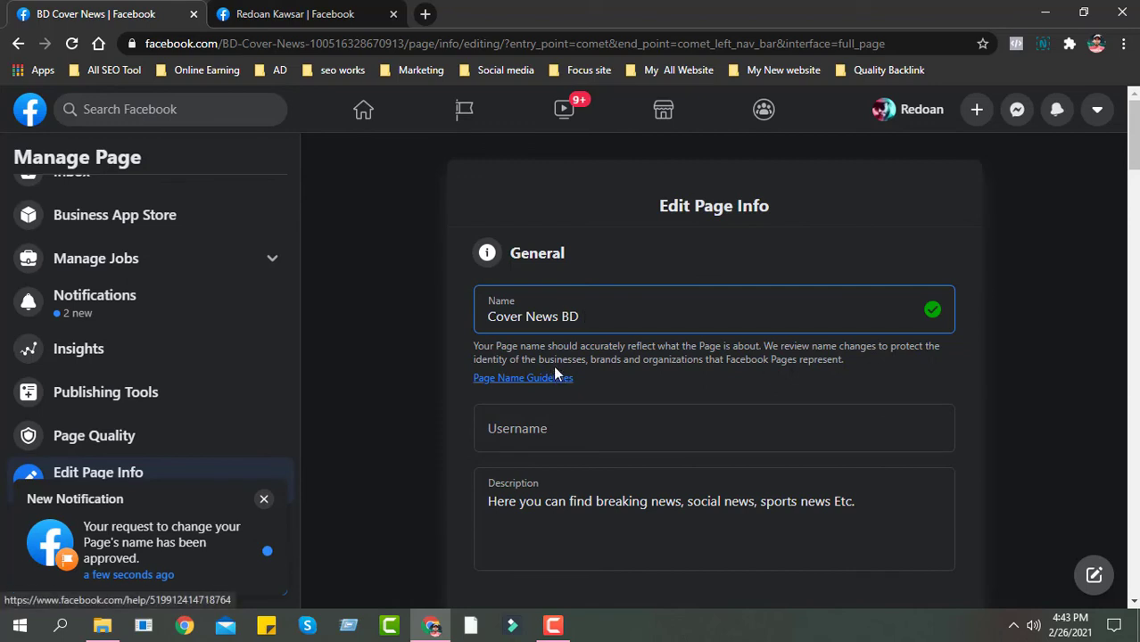
drag(489, 323, 589, 323)
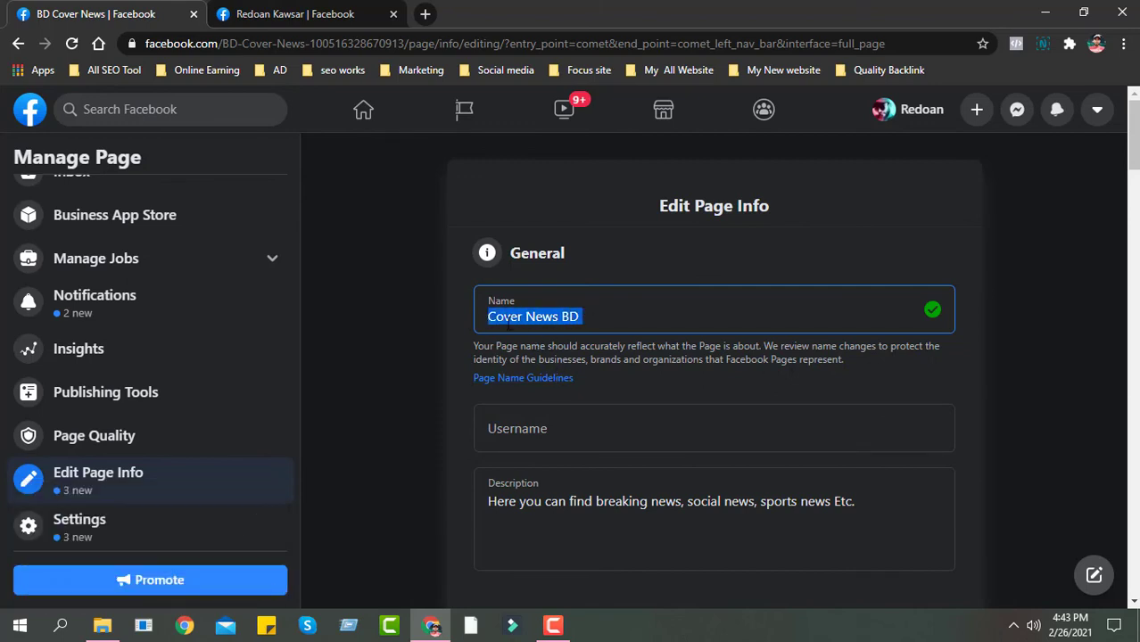
click(598, 315)
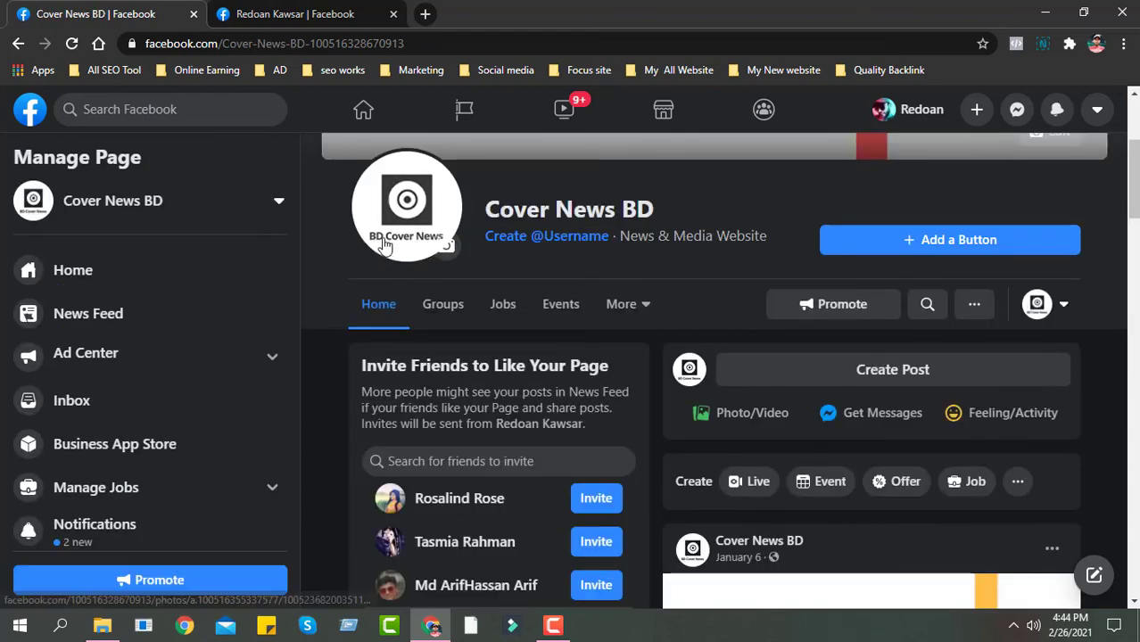
Step: Highlight the new page name in the header of the Cover News BD page
drag(485, 212, 678, 216)
right_click(601, 212)
click(637, 217)
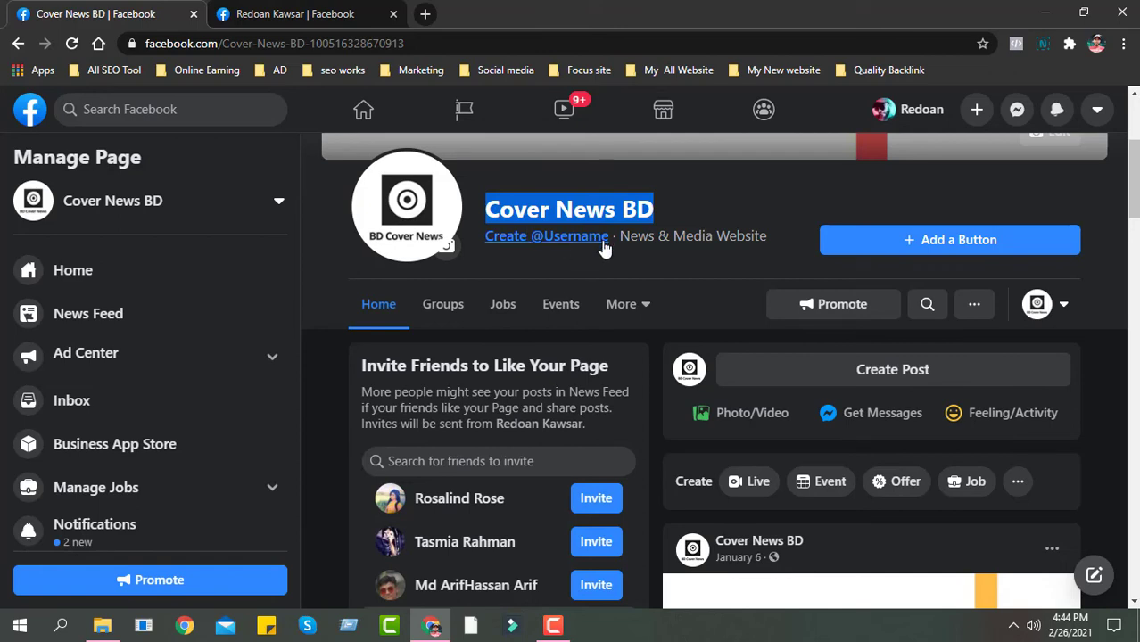
drag(684, 217, 481, 214)
Step: Examine the Cover News BD page's posts, setup progress, About details and Insights
scroll(582, 262, down, 7)
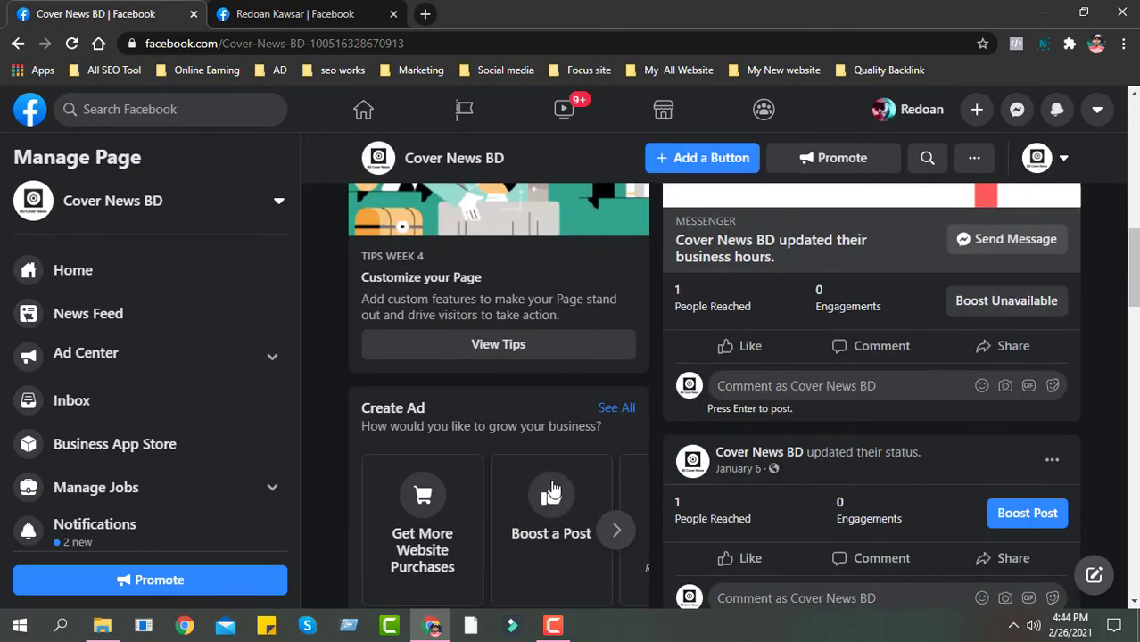
scroll(553, 472, down, 3)
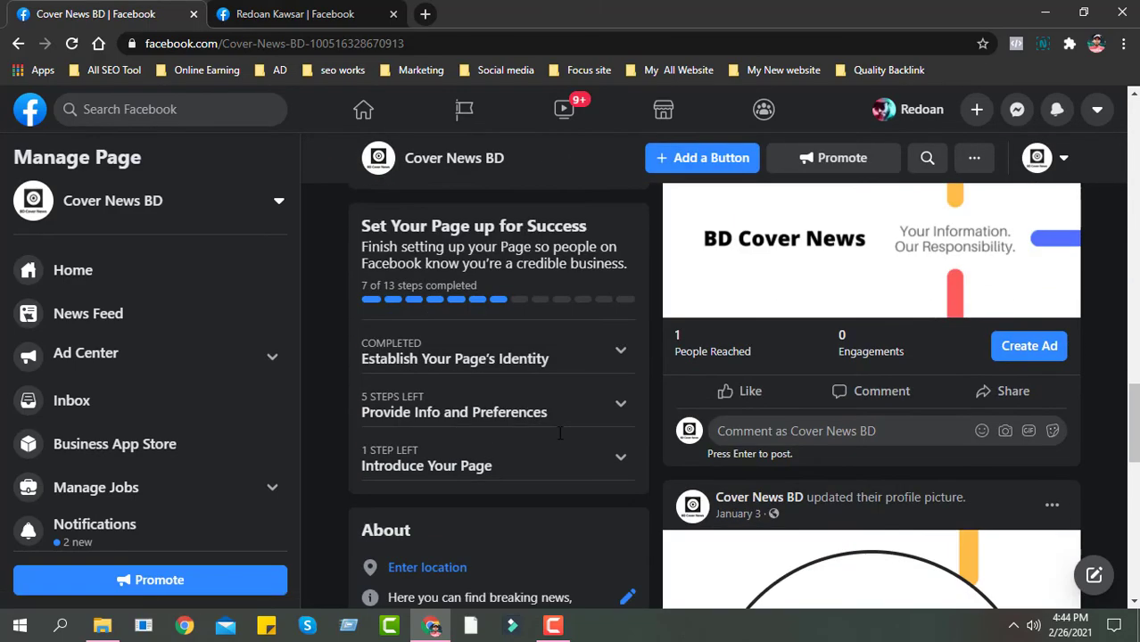
scroll(554, 412, down, 4)
scroll(558, 412, up, 1)
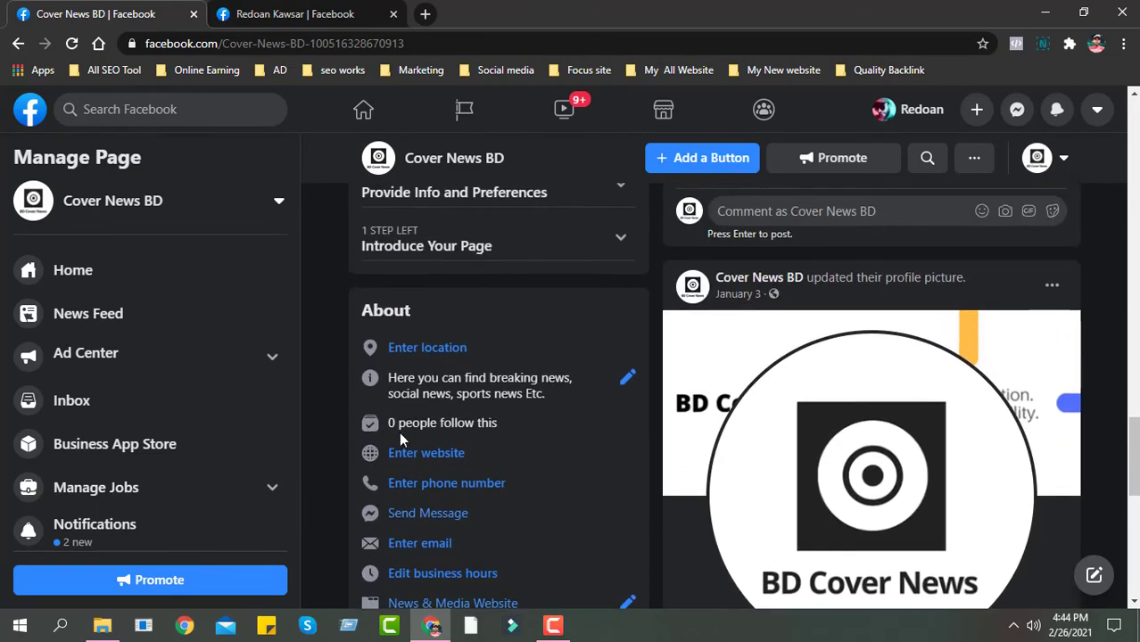
scroll(535, 379, down, 3)
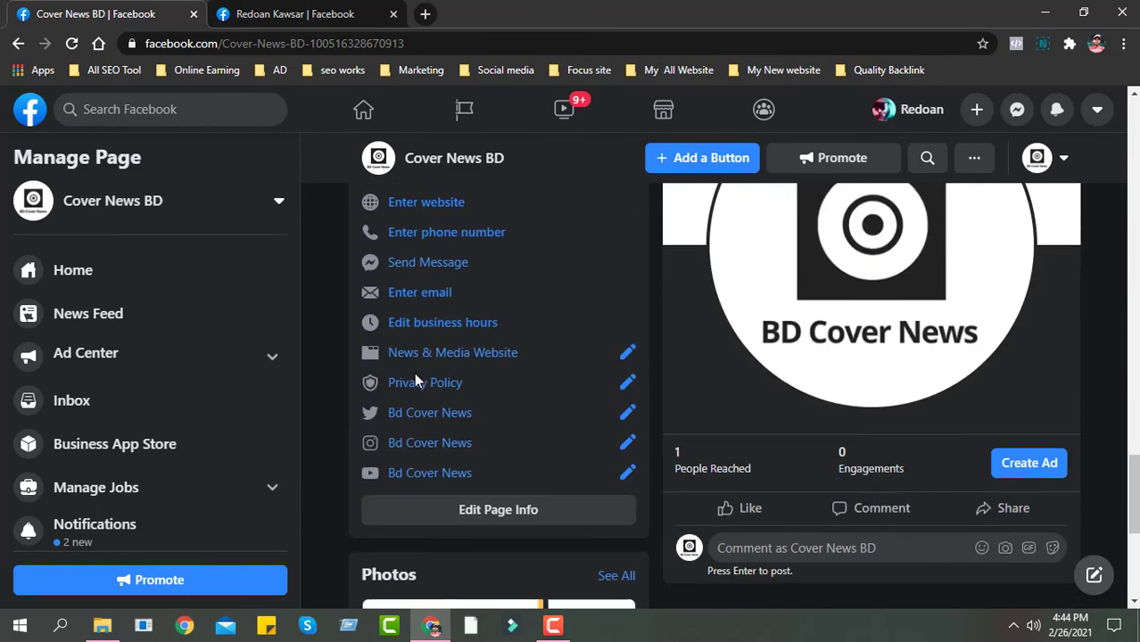
scroll(424, 419, up, 1)
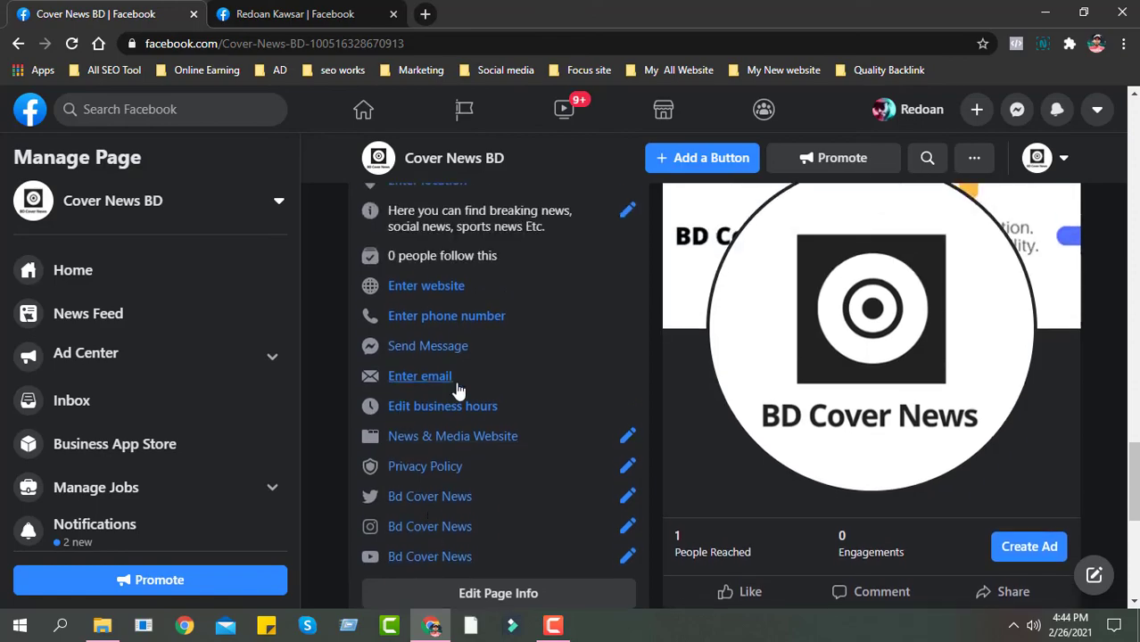
scroll(428, 392, up, 10)
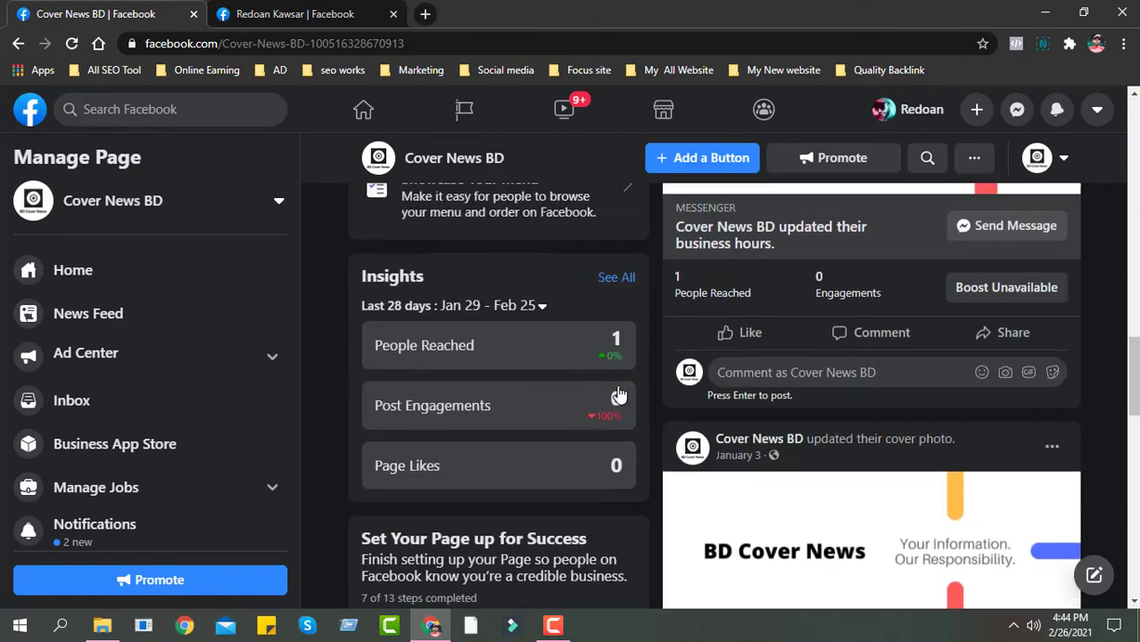
scroll(618, 395, up, 10)
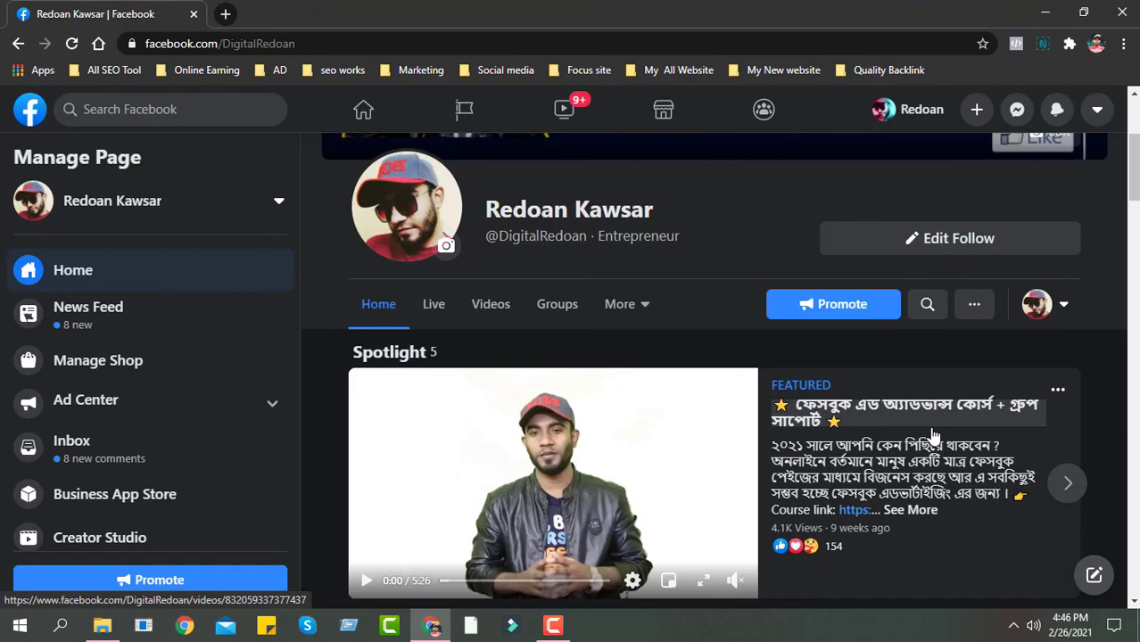
Step: Examine the established personal page's header, spotlight video and pinned post, highlighting the pinned post's opening text
scroll(919, 442, down, 2)
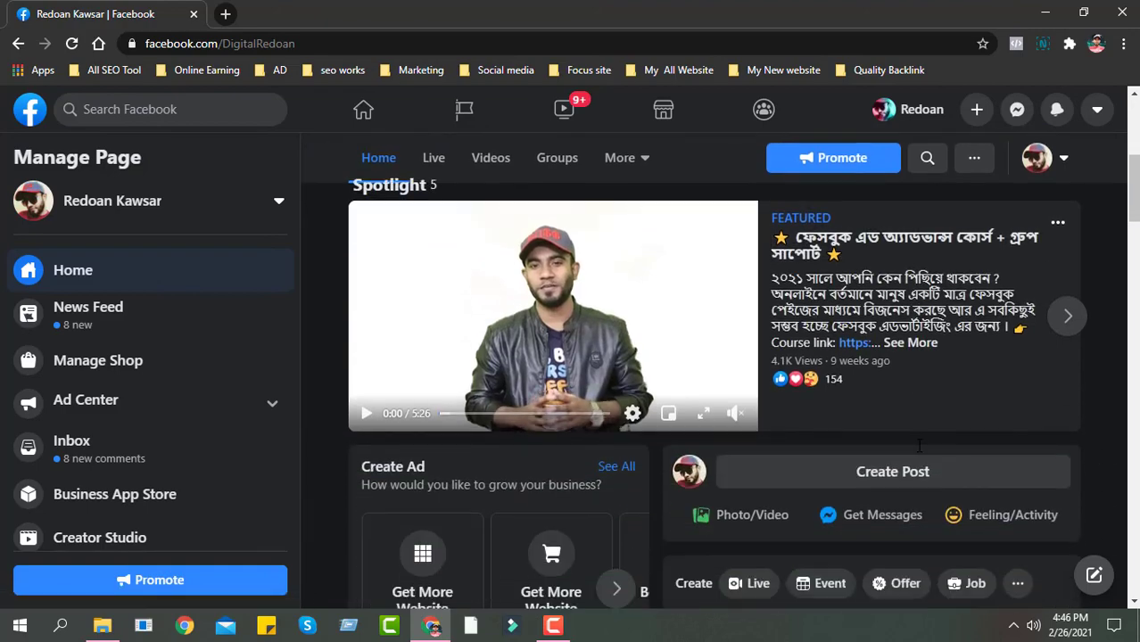
scroll(919, 446, down, 4)
scroll(856, 534, up, 2)
scroll(856, 534, up, 6)
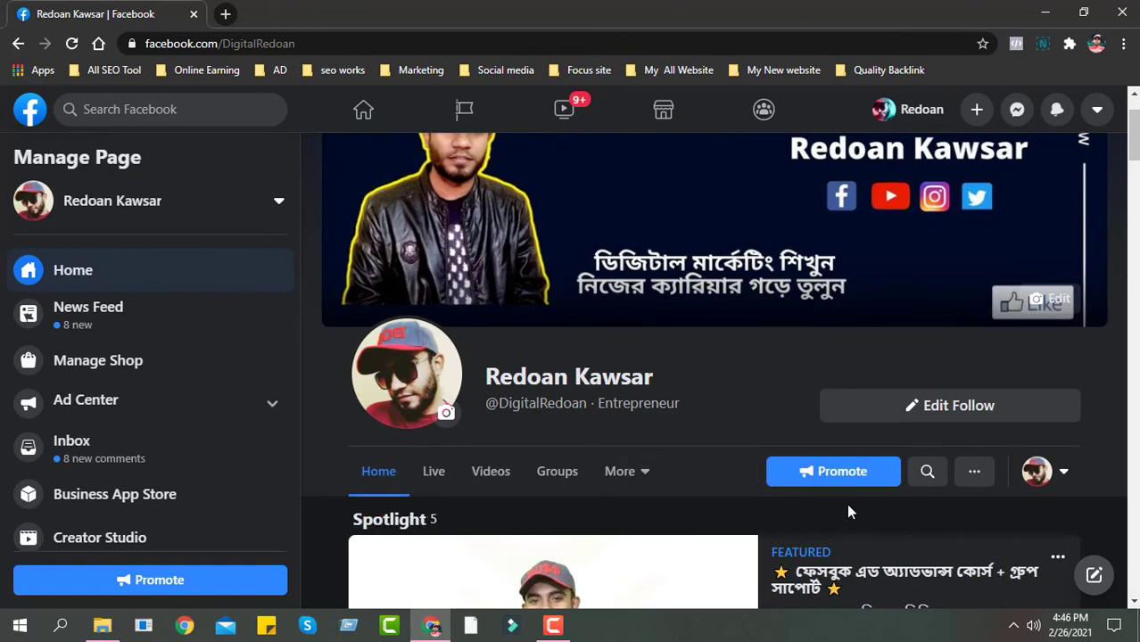
scroll(834, 525, down, 5)
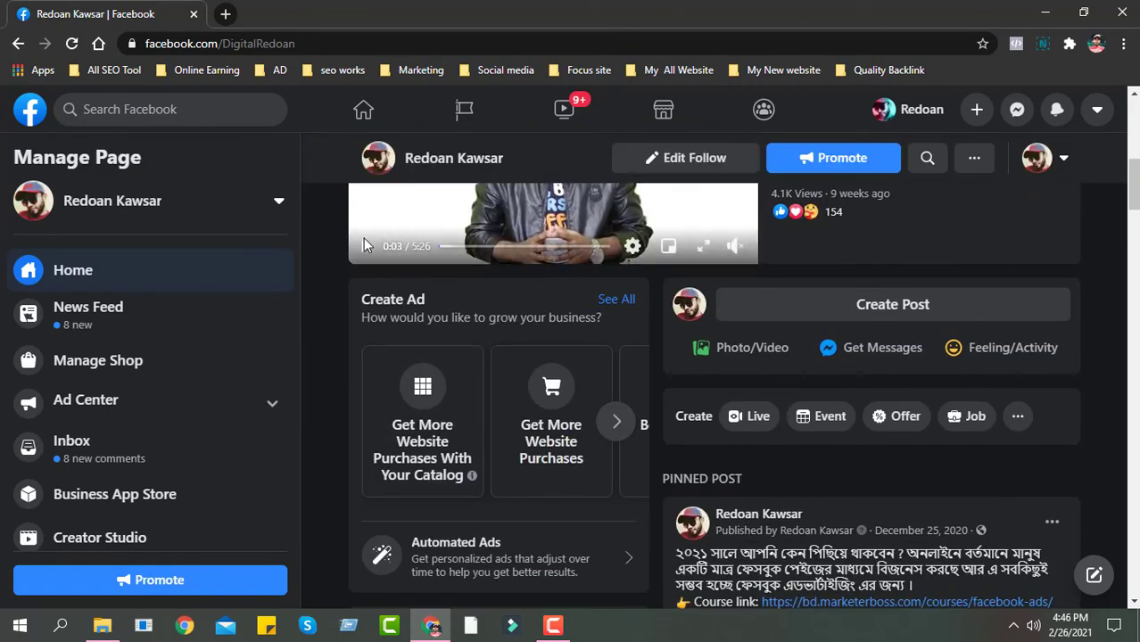
scroll(726, 376, down, 3)
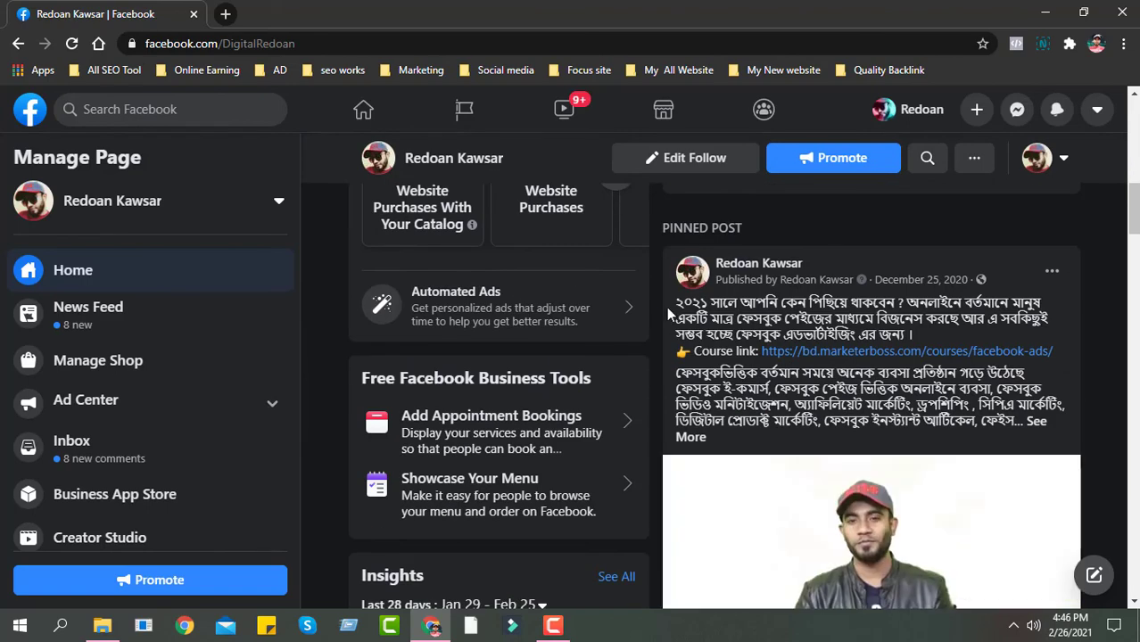
drag(675, 304, 1008, 320)
scroll(727, 355, up, 4)
scroll(727, 355, up, 7)
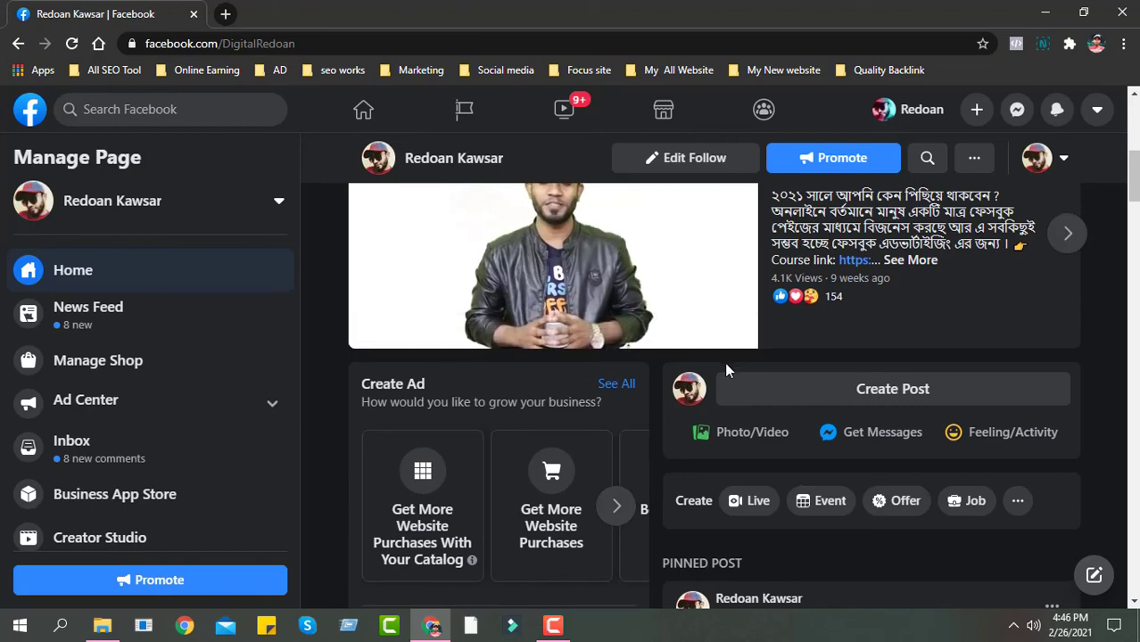